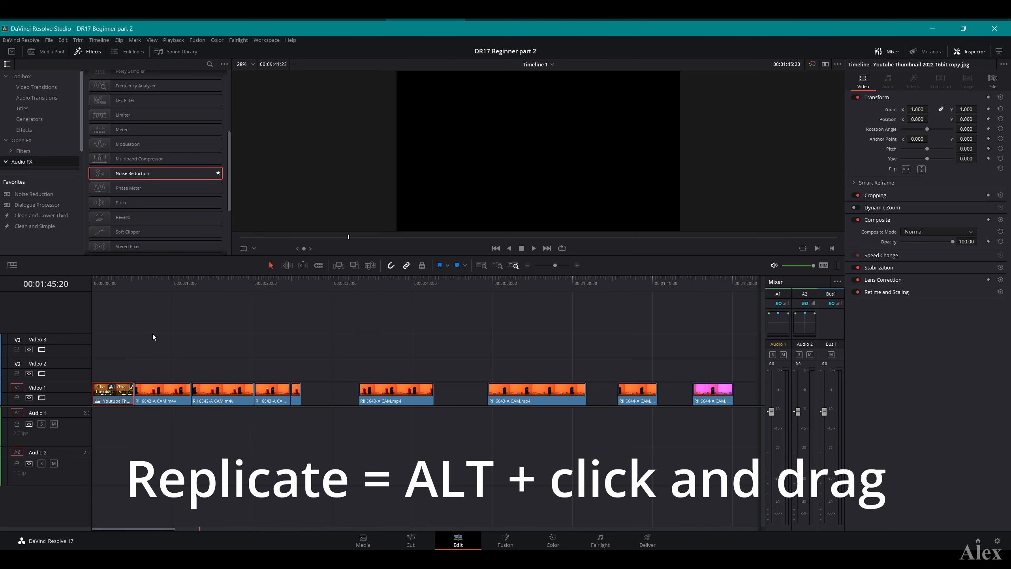
- Duplicate the opening Youtube Thumbnail clip and place the copy directly after the last clip on Video 1
{"action": "left_click_drag", "start_coordinate": [116, 397], "coordinate": [300, 346]}
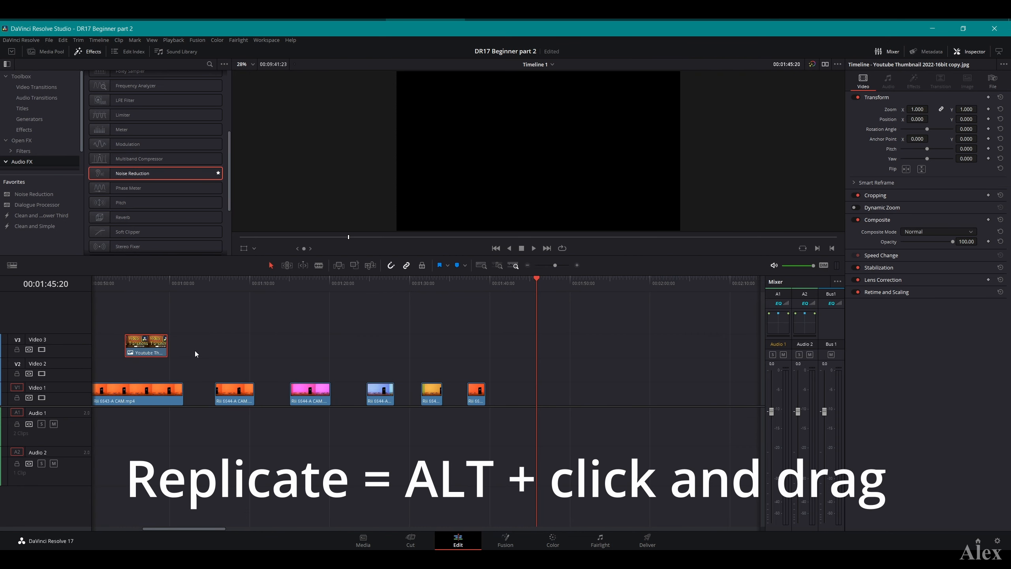
{"action": "left_click_drag", "start_coordinate": [147, 352], "coordinate": [514, 401]}
- Look over the clips along the timeline, moving back and forth between its start and end
{"action": "scroll", "coordinate": [412, 411], "scroll_direction": "left", "scroll_amount": 8}
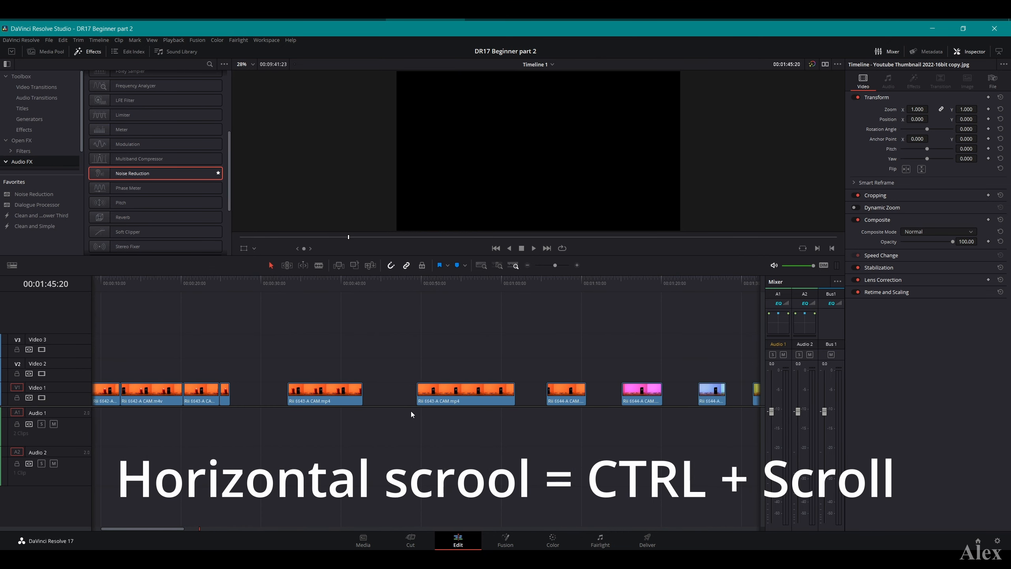
{"action": "scroll", "coordinate": [413, 412], "scroll_direction": "left", "scroll_amount": 2}
{"action": "scroll", "coordinate": [404, 409], "scroll_direction": "right", "scroll_amount": 3}
{"action": "scroll", "coordinate": [403, 410], "scroll_direction": "left", "scroll_amount": 3}
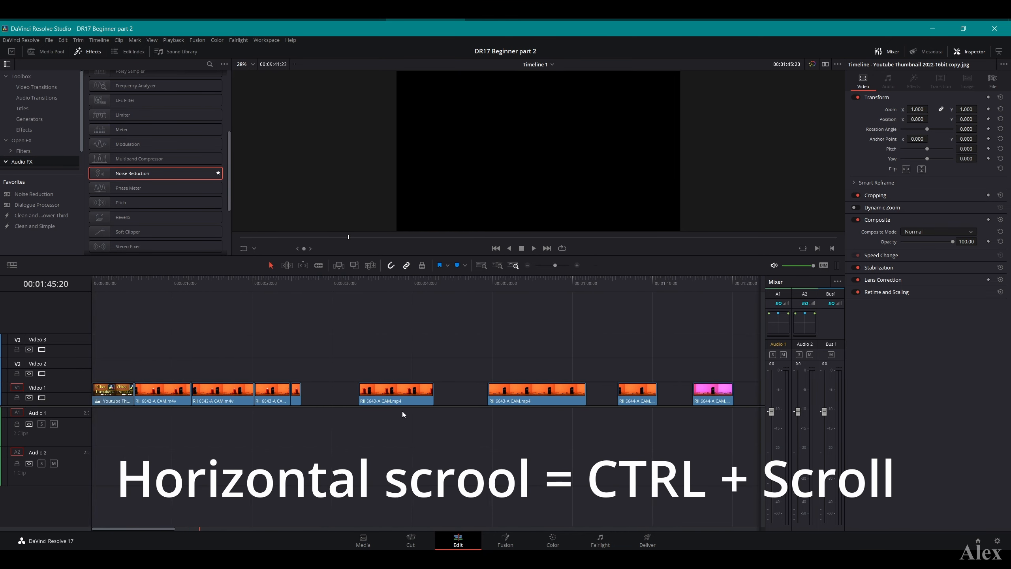
{"action": "scroll", "coordinate": [399, 414], "scroll_direction": "right", "scroll_amount": 4}
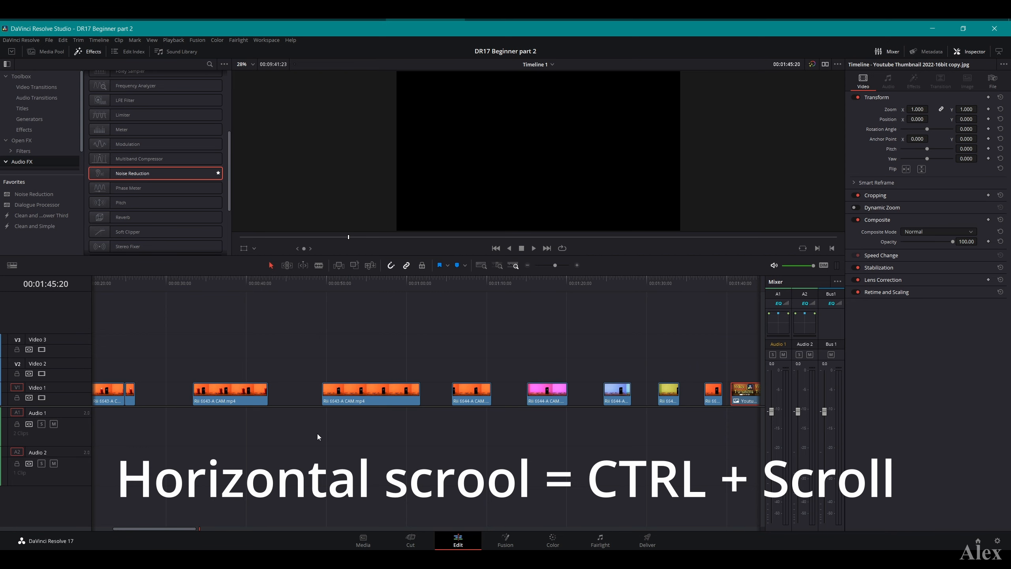
{"action": "scroll", "coordinate": [318, 435], "scroll_direction": "left", "scroll_amount": 4}
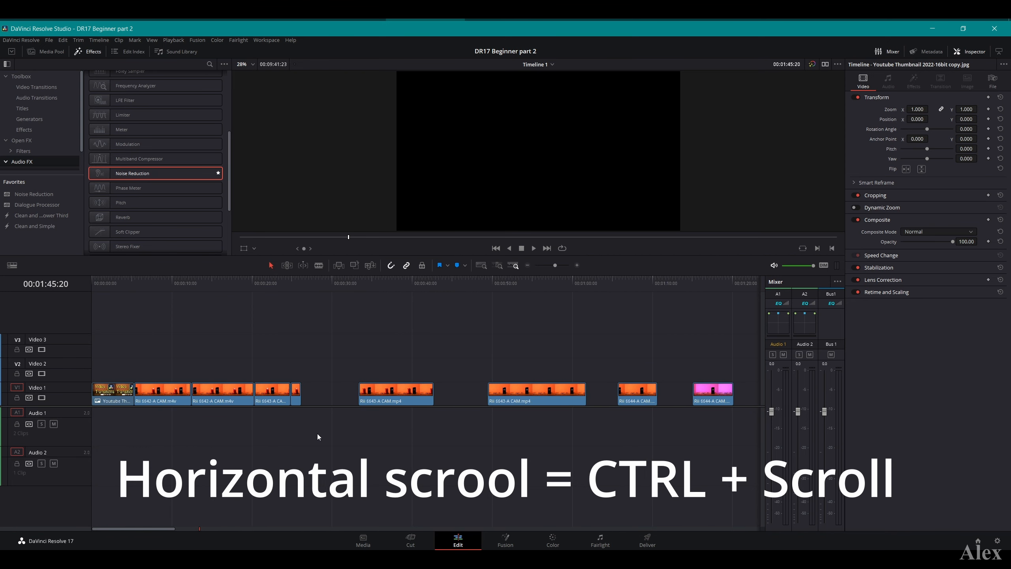
{"action": "scroll", "coordinate": [318, 433], "scroll_direction": "right", "scroll_amount": 3}
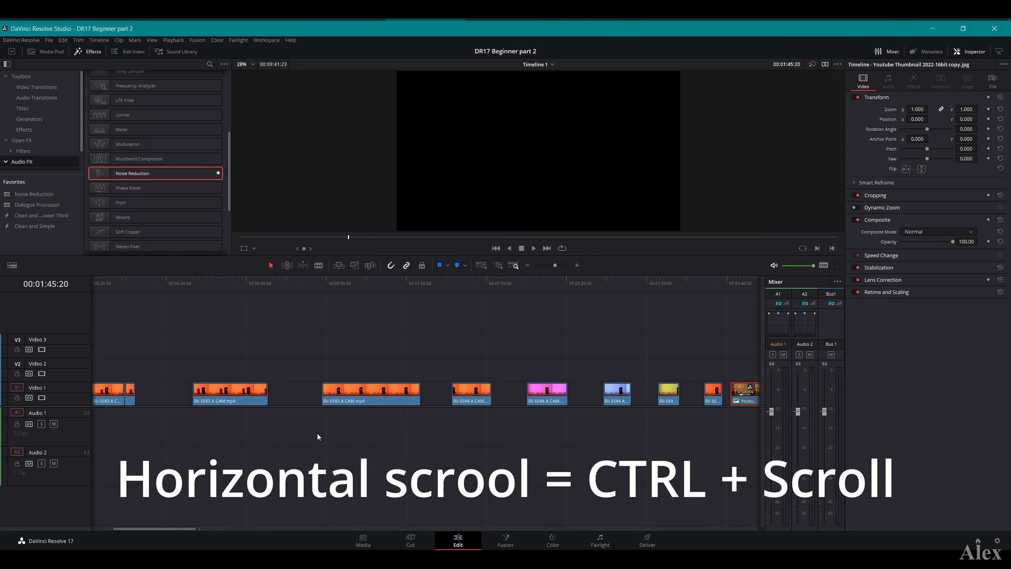
{"action": "scroll", "coordinate": [318, 433], "scroll_direction": "left", "scroll_amount": 3}
- Examine the timeline's clips and audio layout at wider and closer zoom levels
{"action": "scroll", "coordinate": [318, 433], "scroll_direction": "down", "scroll_amount": 5}
{"action": "scroll", "coordinate": [317, 433], "scroll_direction": "up", "scroll_amount": 1}
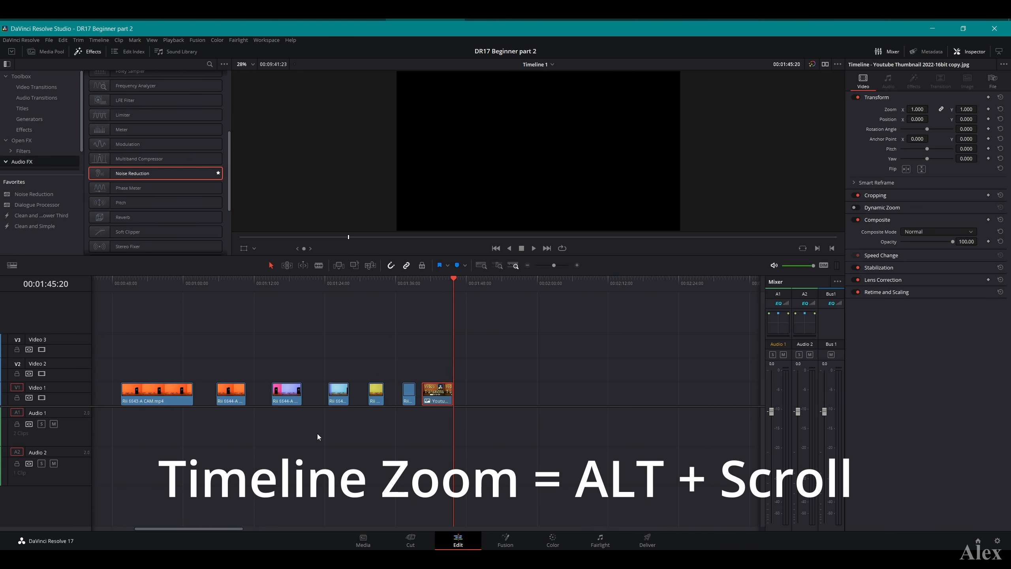
{"action": "scroll", "coordinate": [317, 433], "scroll_direction": "down", "scroll_amount": 1}
{"action": "scroll", "coordinate": [318, 432], "scroll_direction": "up", "scroll_amount": 2}
{"action": "scroll", "coordinate": [317, 433], "scroll_direction": "down", "scroll_amount": 3}
{"action": "scroll", "coordinate": [316, 435], "scroll_direction": "up", "scroll_amount": 3}
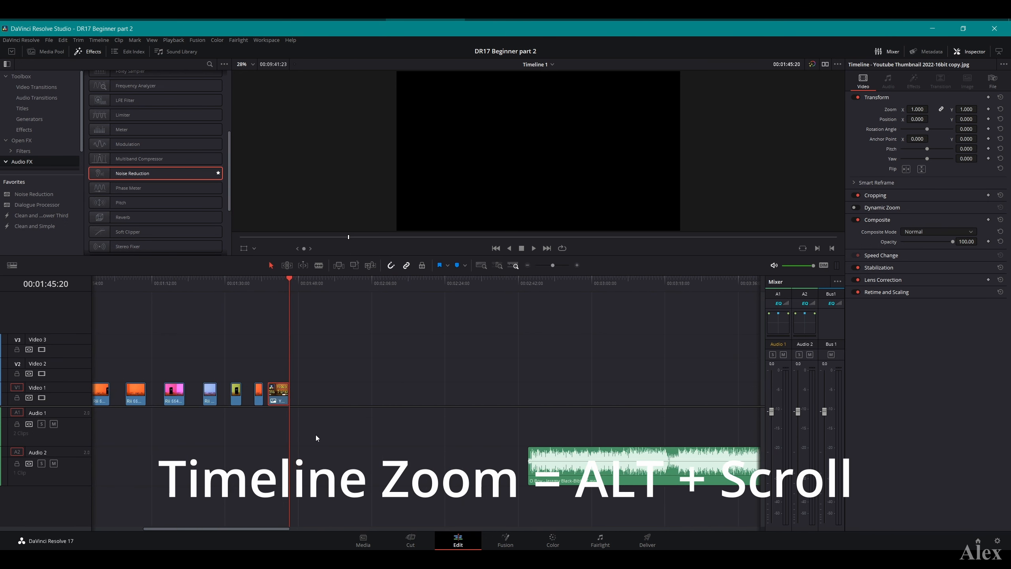
{"action": "scroll", "coordinate": [274, 430], "scroll_direction": "left", "scroll_amount": 3}
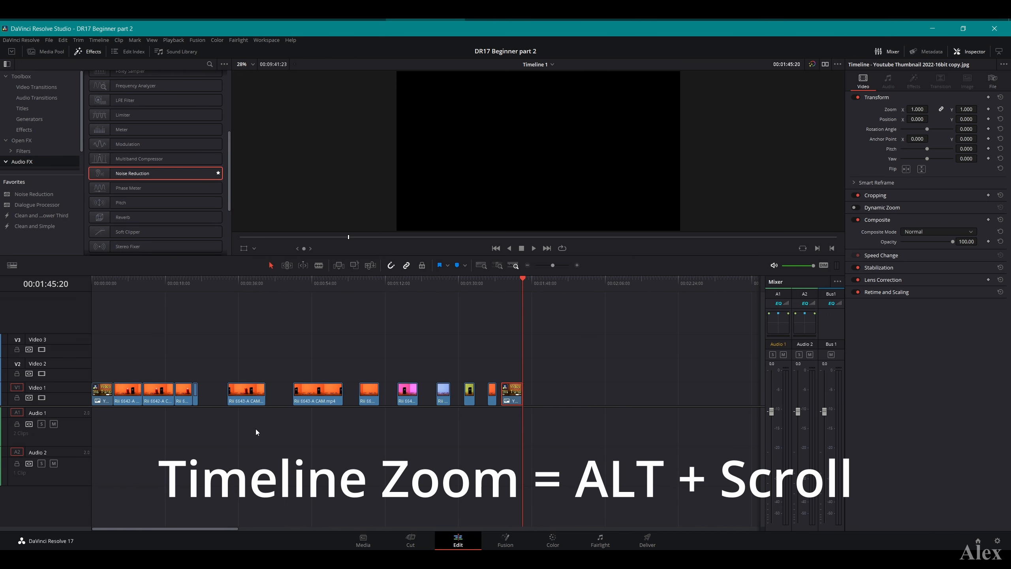
{"action": "scroll", "coordinate": [256, 430], "scroll_direction": "down", "scroll_amount": 1}
{"action": "scroll", "coordinate": [256, 429], "scroll_direction": "up", "scroll_amount": 4}
{"action": "scroll", "coordinate": [256, 429], "scroll_direction": "down", "scroll_amount": 5}
{"action": "scroll", "coordinate": [256, 429], "scroll_direction": "up", "scroll_amount": 3}
{"action": "scroll", "coordinate": [256, 430], "scroll_direction": "down", "scroll_amount": 1}
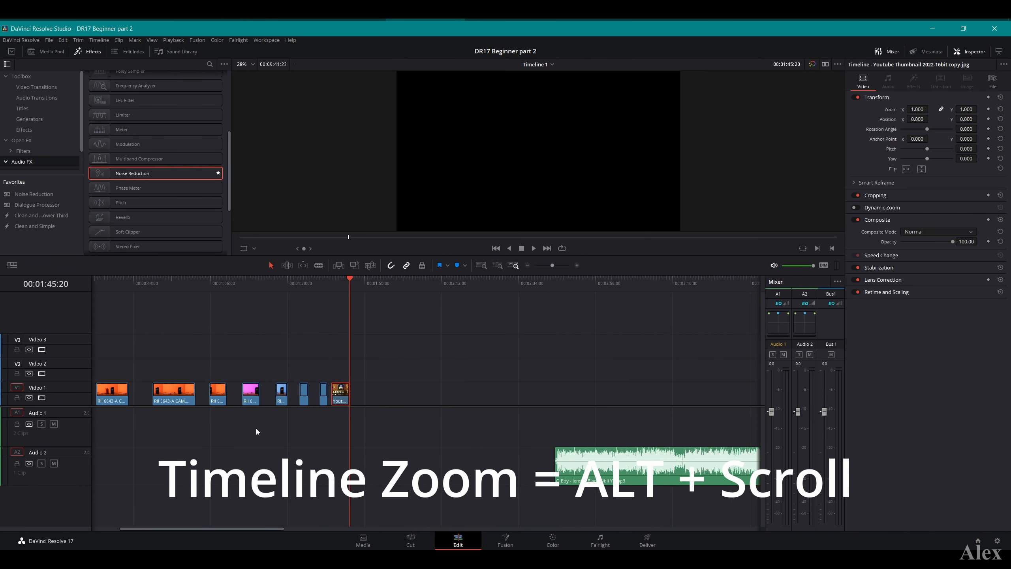
{"action": "scroll", "coordinate": [256, 429], "scroll_direction": "up", "scroll_amount": 4}
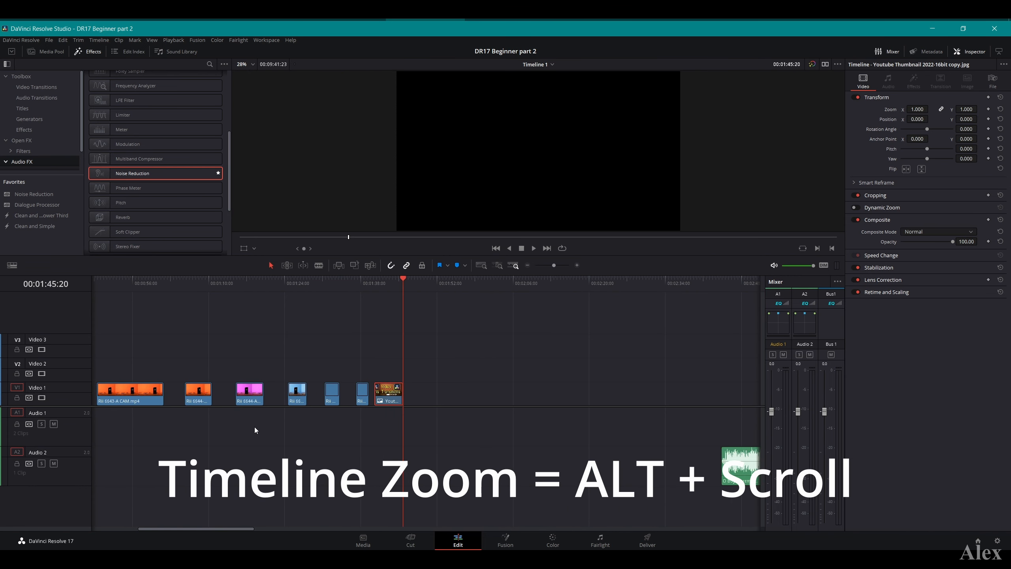
- Trim the end of the opening Youtube Thumbnail clip back to a length of 02:12
{"action": "left_click", "coordinate": [116, 284]}
{"action": "scroll", "coordinate": [127, 401], "scroll_direction": "up", "scroll_amount": 6}
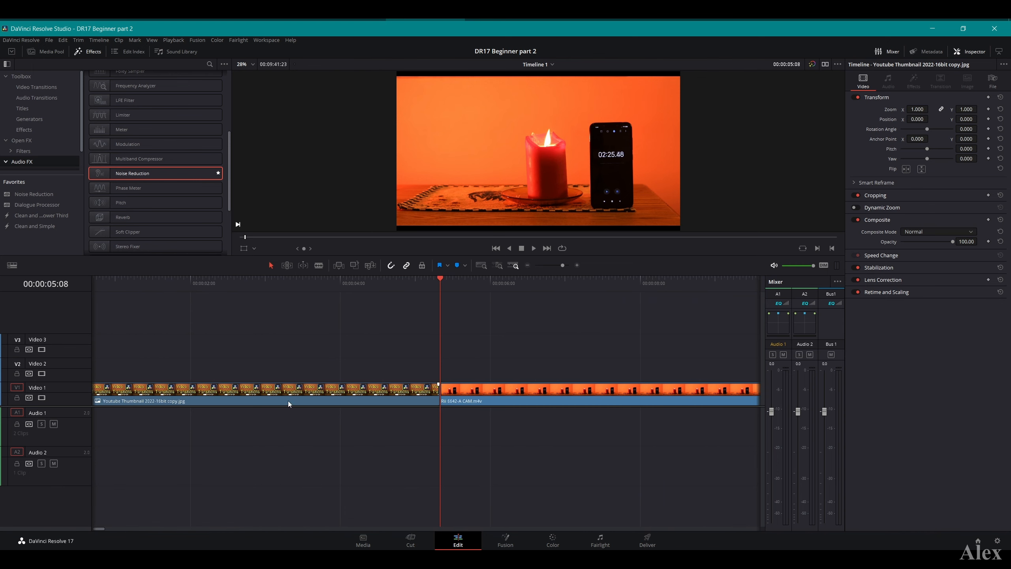
{"action": "left_click", "coordinate": [381, 280]}
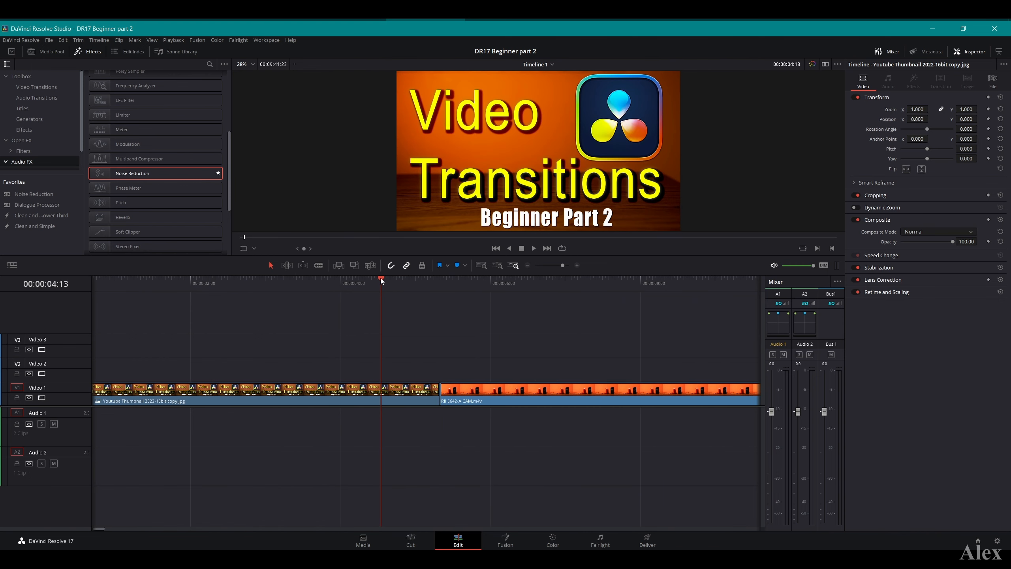
{"action": "left_click", "coordinate": [342, 394]}
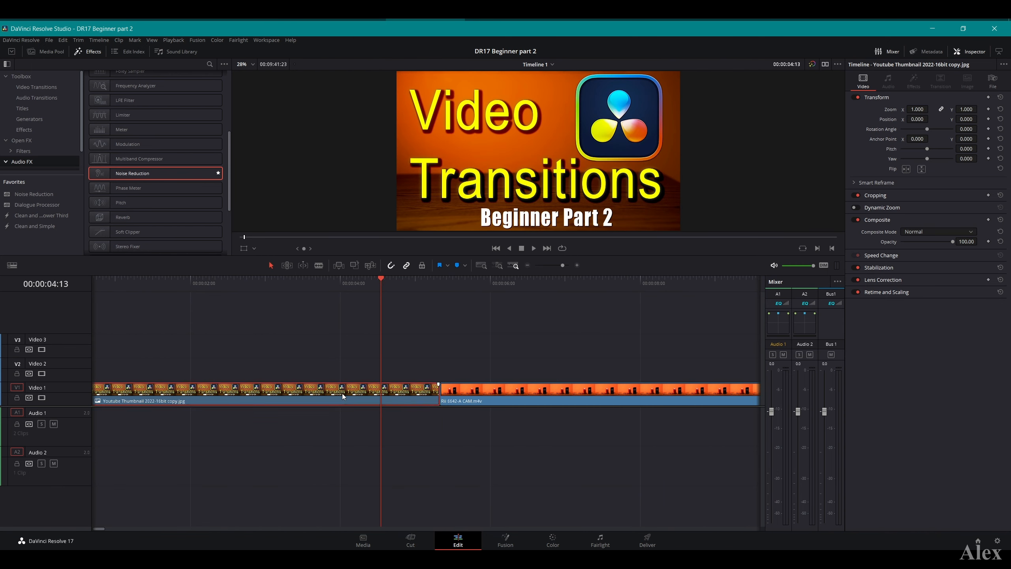
{"action": "left_click_drag", "start_coordinate": [439, 394], "coordinate": [223, 395]}
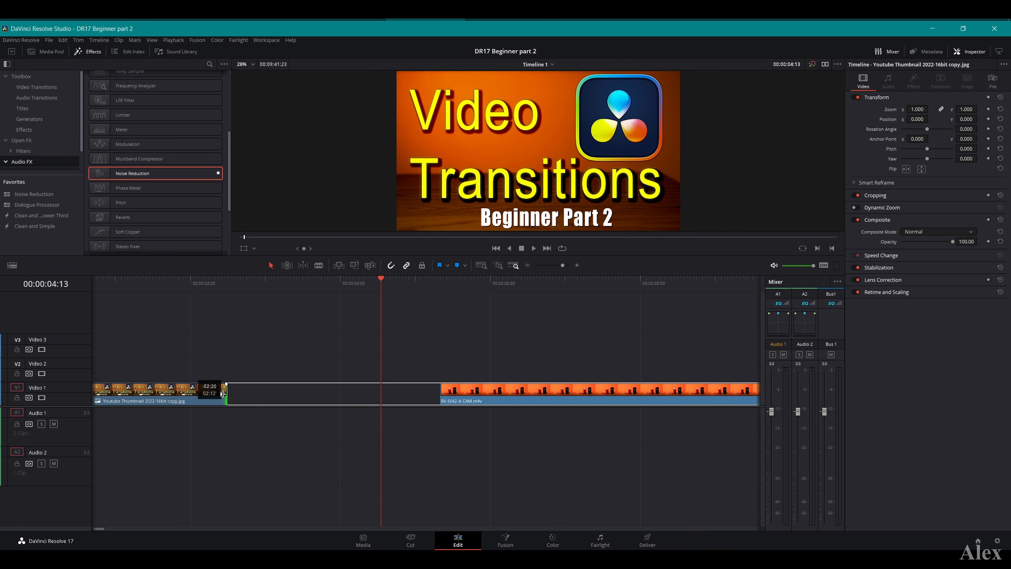
- Trim the opening thumbnail clip to end at 00:00:01:00 and move the first Rii 6642-A CAM clip directly against it
{"action": "left_click", "coordinate": [180, 344]}
{"action": "left_click", "coordinate": [166, 283]}
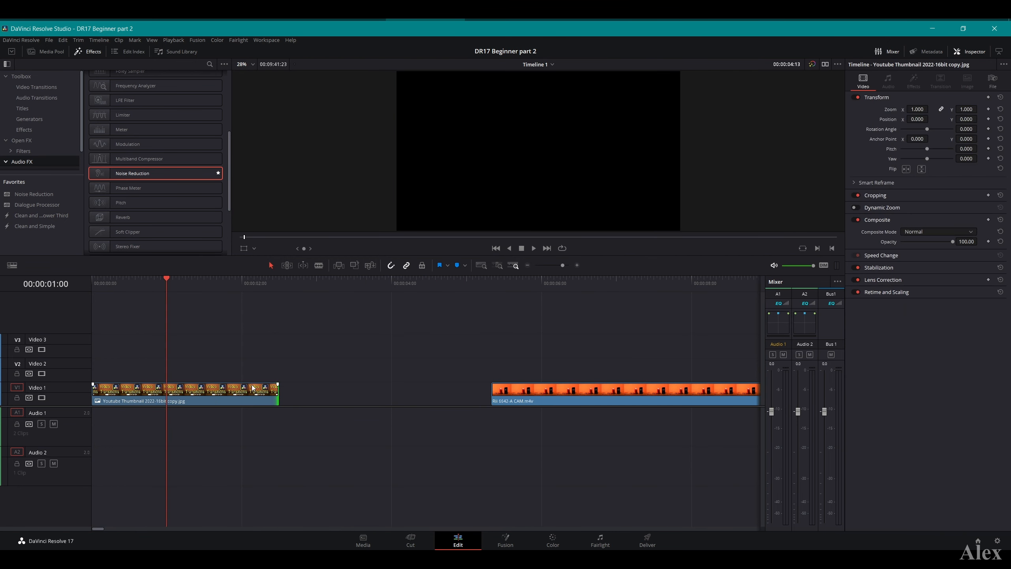
{"action": "left_click_drag", "start_coordinate": [276, 394], "coordinate": [166, 393]}
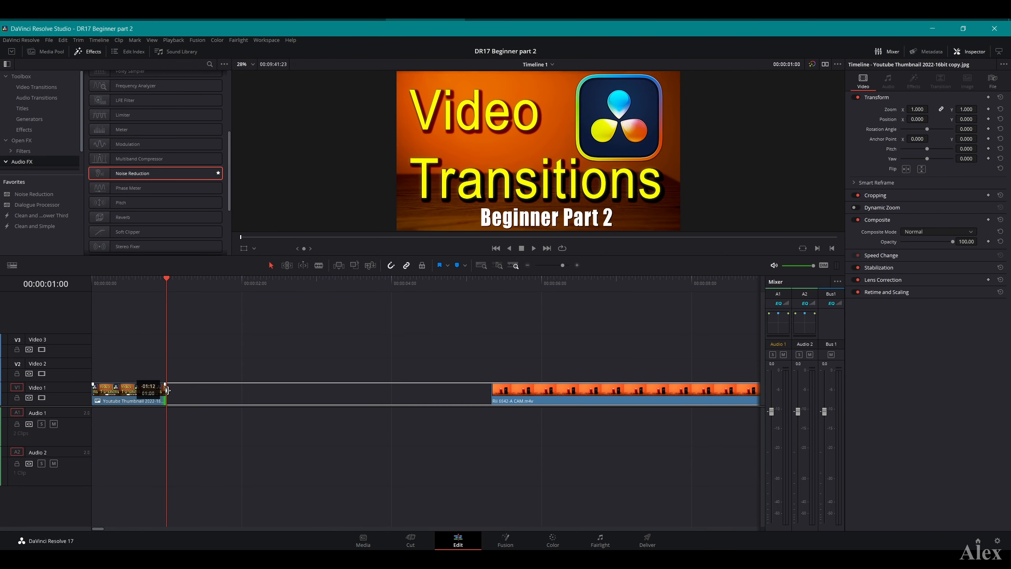
{"action": "left_click", "coordinate": [316, 401]}
{"action": "left_click_drag", "start_coordinate": [543, 393], "coordinate": [217, 393]}
- Fade out the end of the thumbnail clip and fade in the start of the Rii 6642-A CAM clip, playing across the cut
{"action": "scroll", "coordinate": [169, 388], "scroll_direction": "up", "scroll_amount": 5}
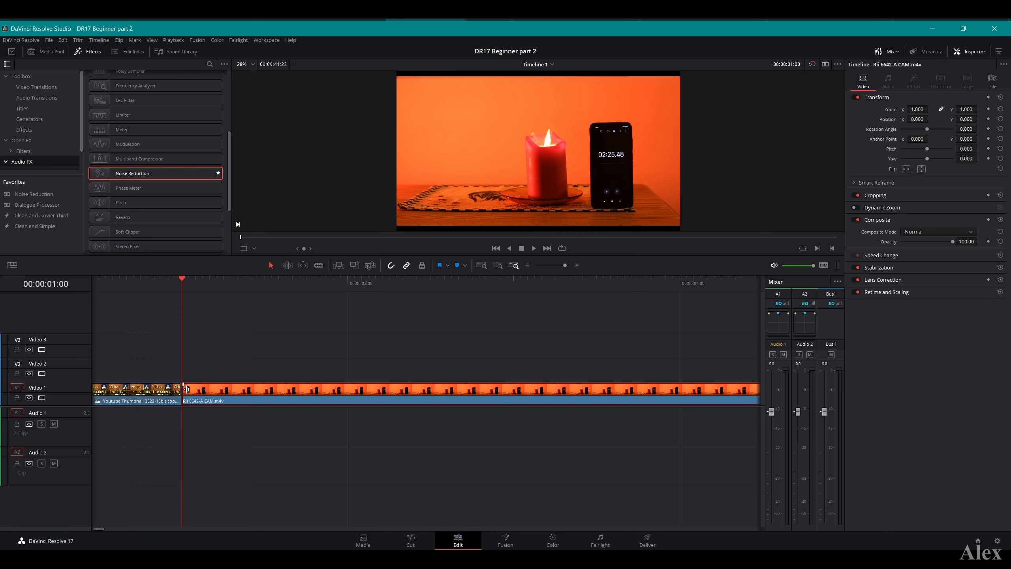
{"action": "scroll", "coordinate": [172, 392], "scroll_direction": "up", "scroll_amount": 1}
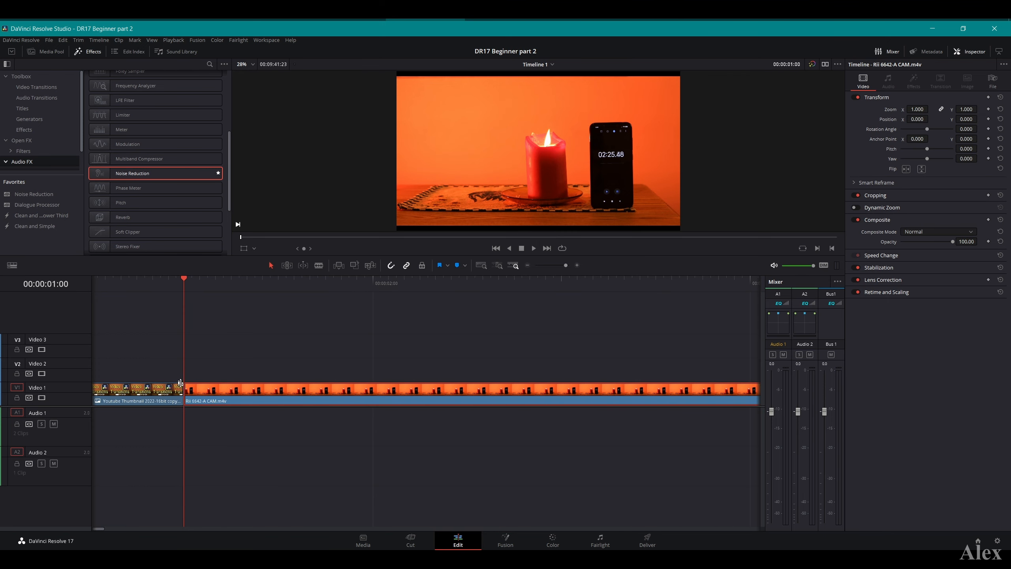
{"action": "left_click_drag", "start_coordinate": [179, 391], "coordinate": [216, 384]}
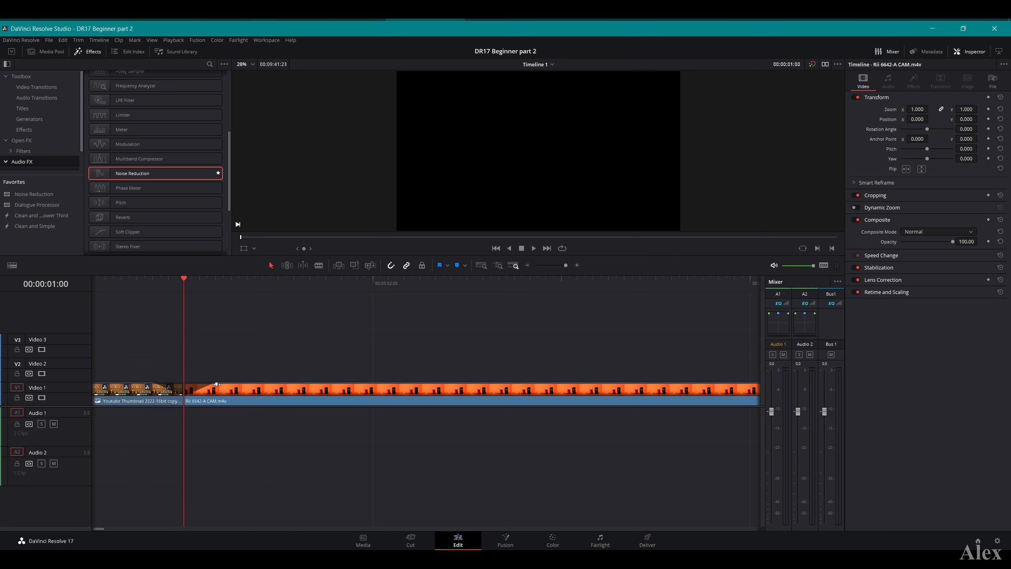
{"action": "left_click", "coordinate": [119, 280]}
{"action": "key", "text": "space"}
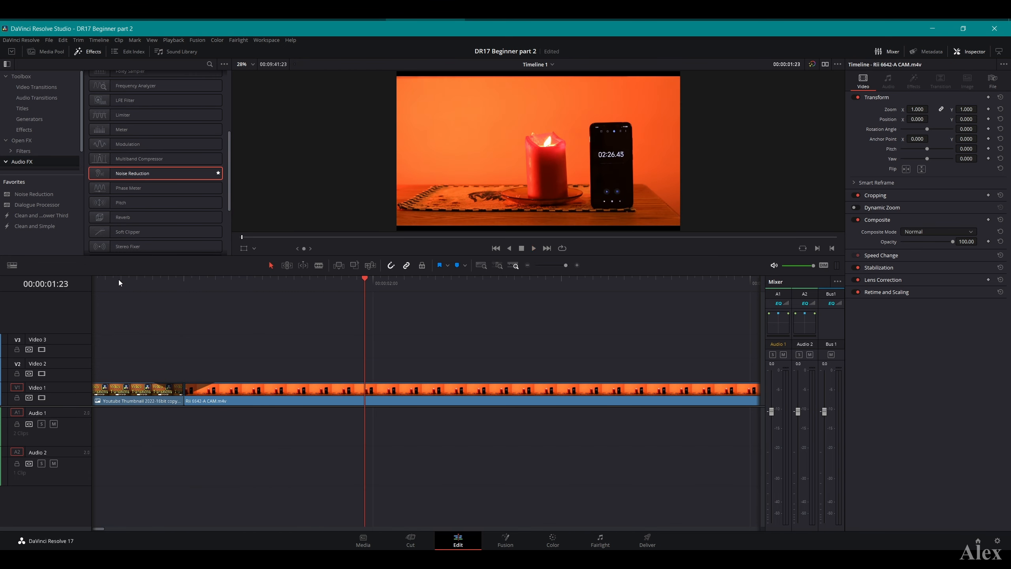
{"action": "left_click", "coordinate": [118, 280]}
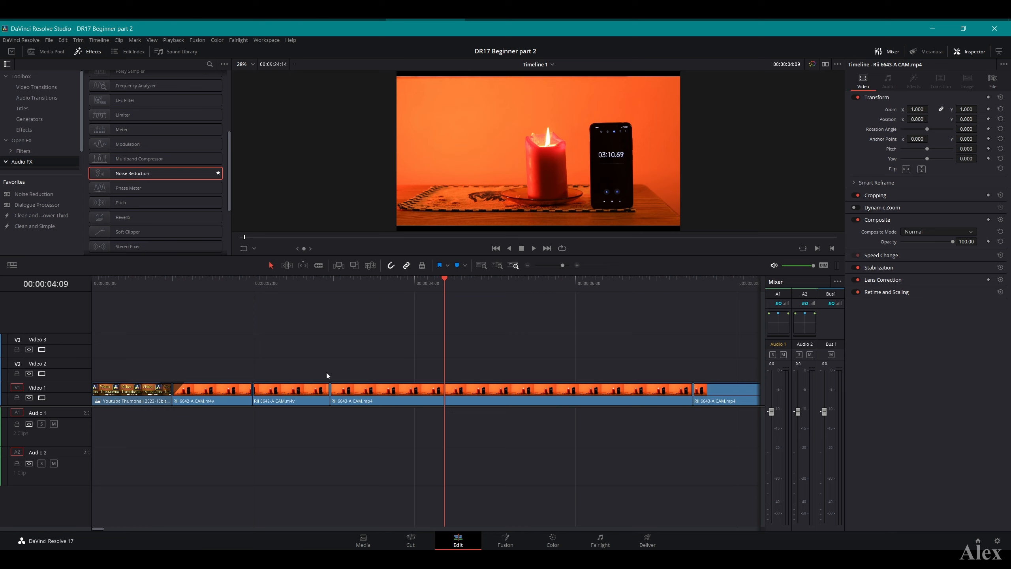
- Add an Additive Dissolve video transition at the cut between the two Rii 6642-A CAM clips
{"action": "left_click", "coordinate": [331, 284]}
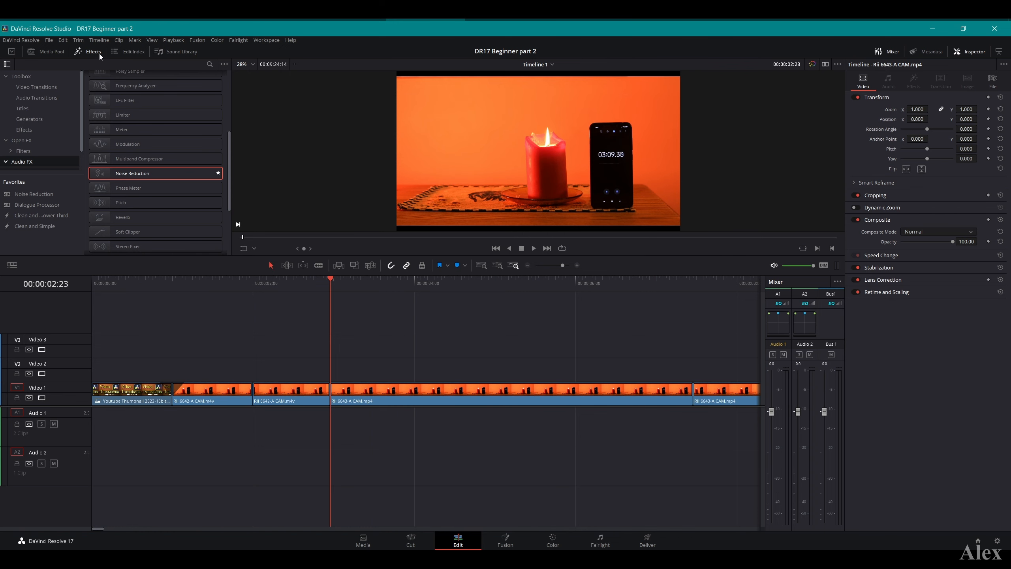
{"action": "left_click", "coordinate": [89, 52]}
{"action": "left_click", "coordinate": [87, 52]}
{"action": "left_click", "coordinate": [6, 77]}
{"action": "left_click", "coordinate": [6, 77]}
{"action": "left_click", "coordinate": [28, 88]}
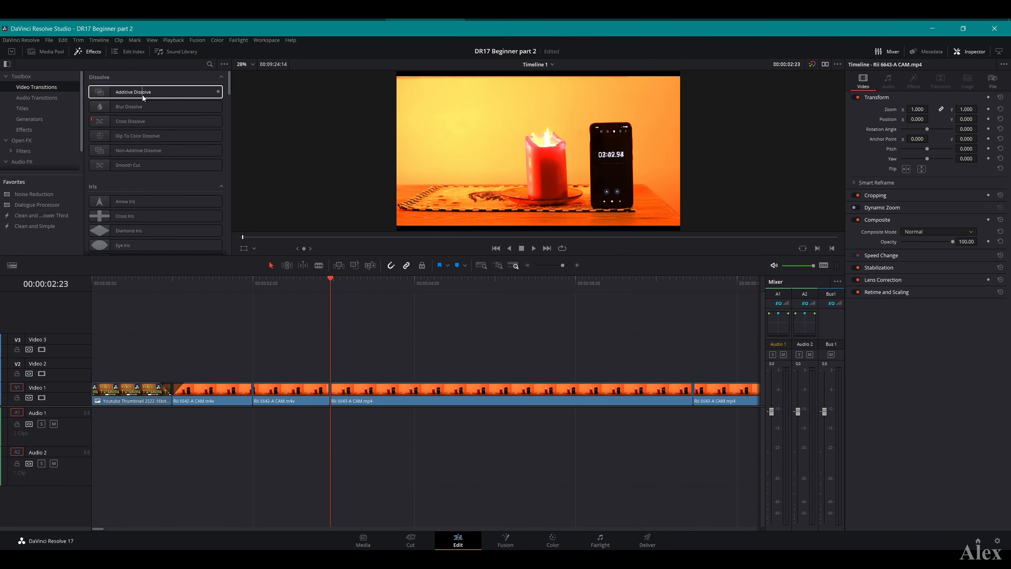
{"action": "left_click_drag", "start_coordinate": [128, 91], "coordinate": [260, 392]}
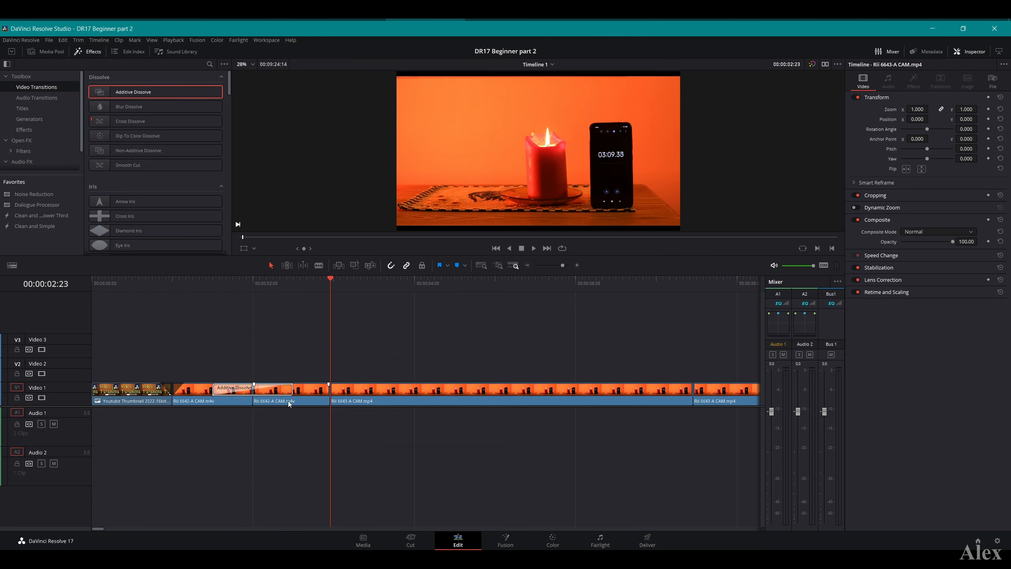
- Lengthen the Additive Dissolve transition to 34 frames (1.4 seconds)
{"action": "left_click", "coordinate": [274, 393]}
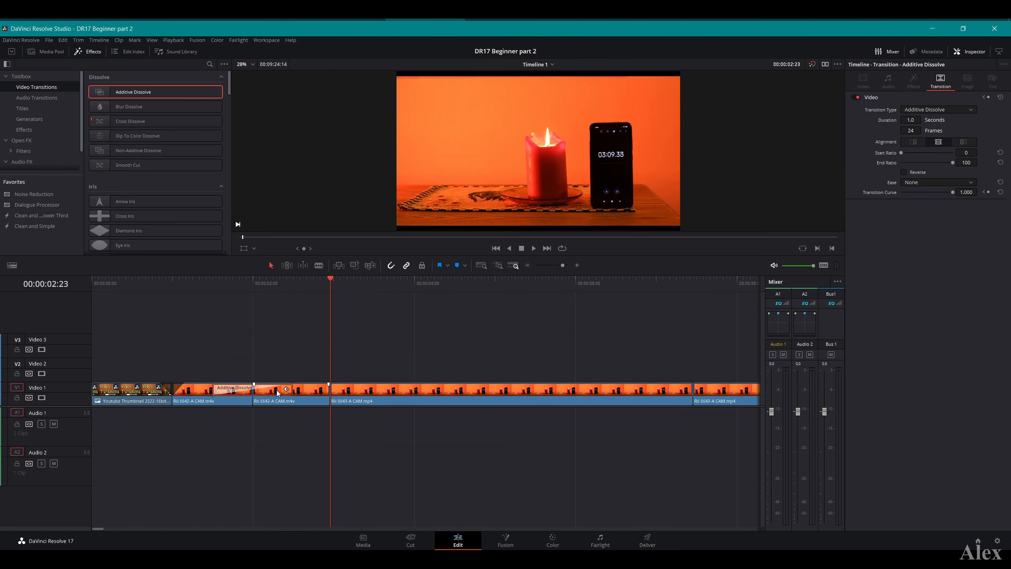
{"action": "scroll", "coordinate": [248, 395], "scroll_direction": "up", "scroll_amount": 3}
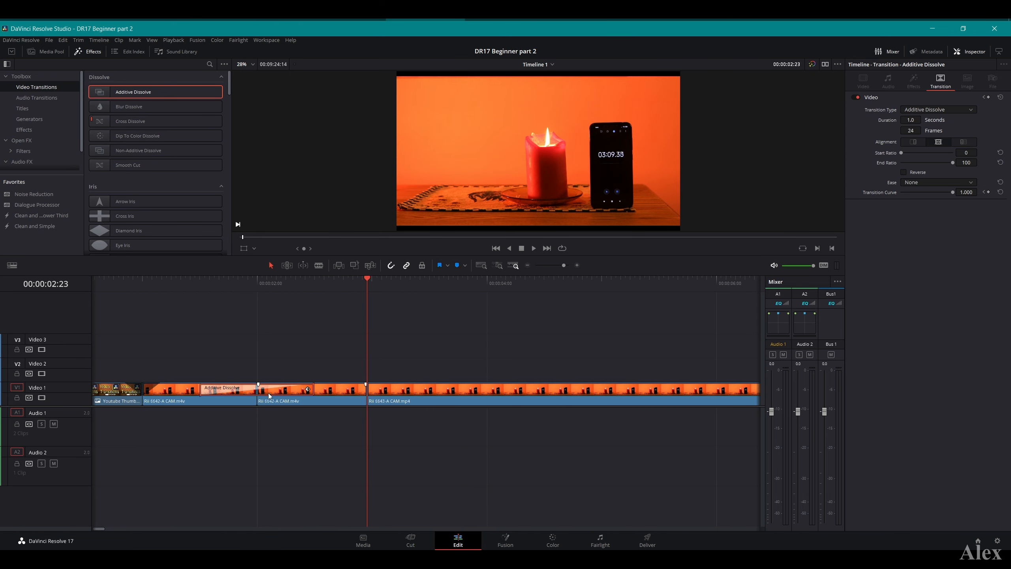
{"action": "left_click_drag", "start_coordinate": [309, 393], "coordinate": [336, 391]}
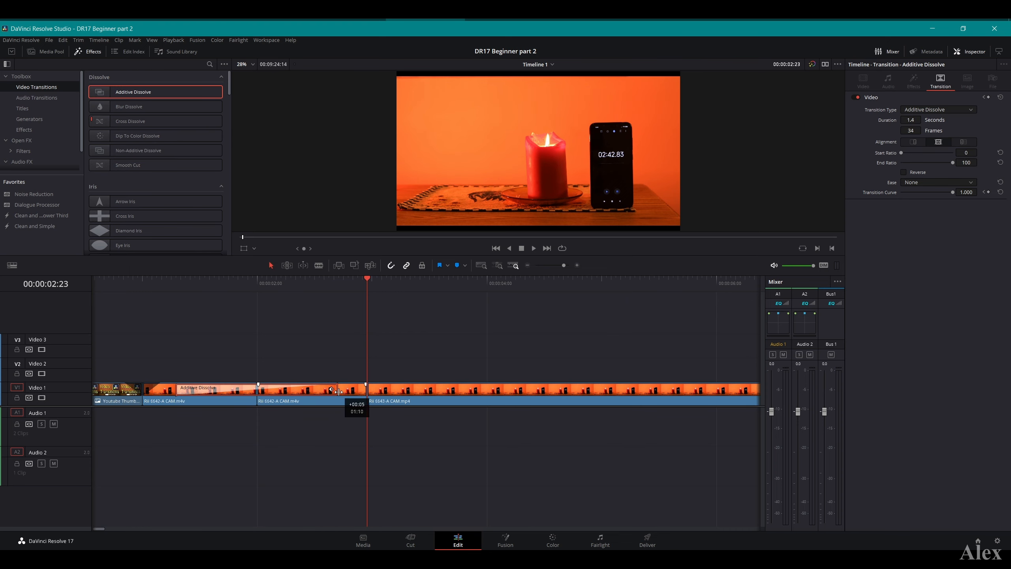
- Play the timeline across the Additive Dissolve twice, starting from the first Rii 6642-A CAM clip
{"action": "left_click", "coordinate": [144, 280]}
{"action": "key", "text": "space"}
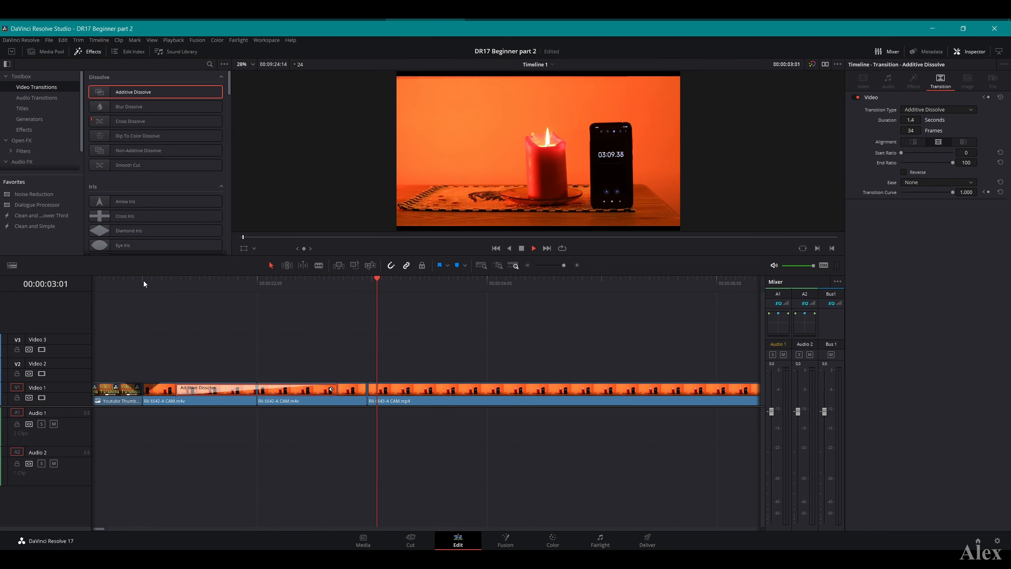
{"action": "key", "text": "space"}
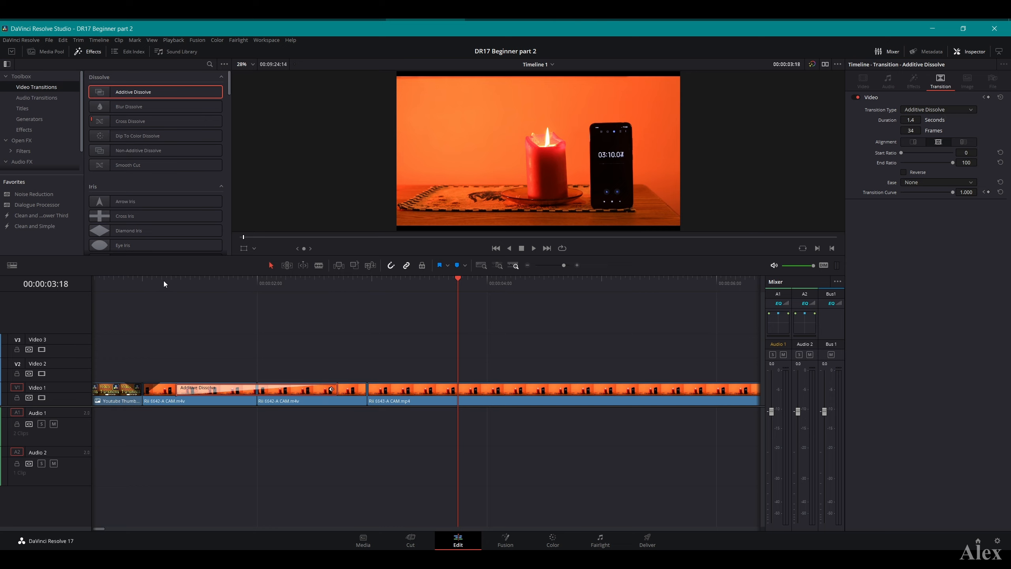
{"action": "left_click", "coordinate": [141, 280]}
{"action": "key", "text": "space"}
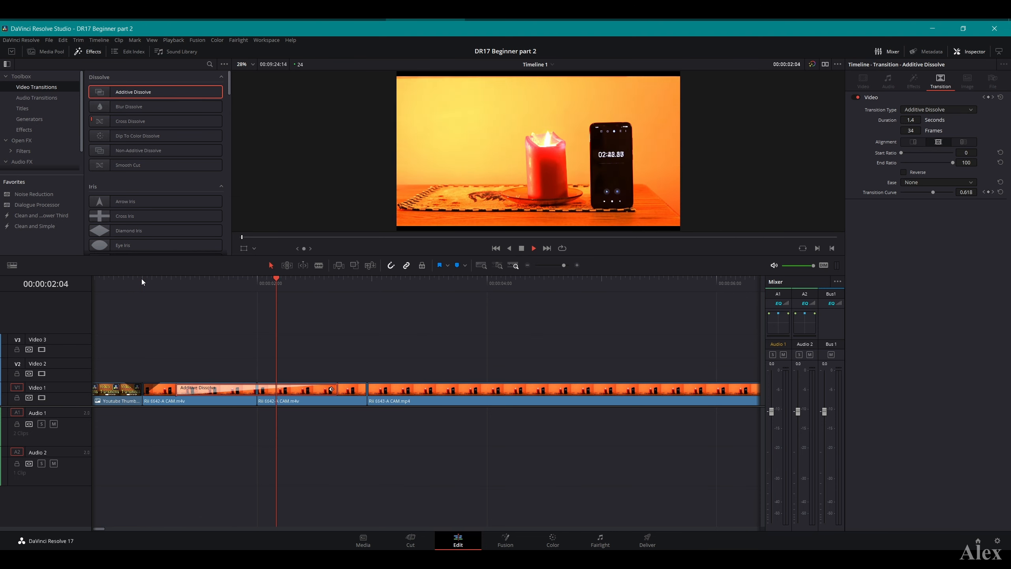
{"action": "left_click", "coordinate": [142, 278]}
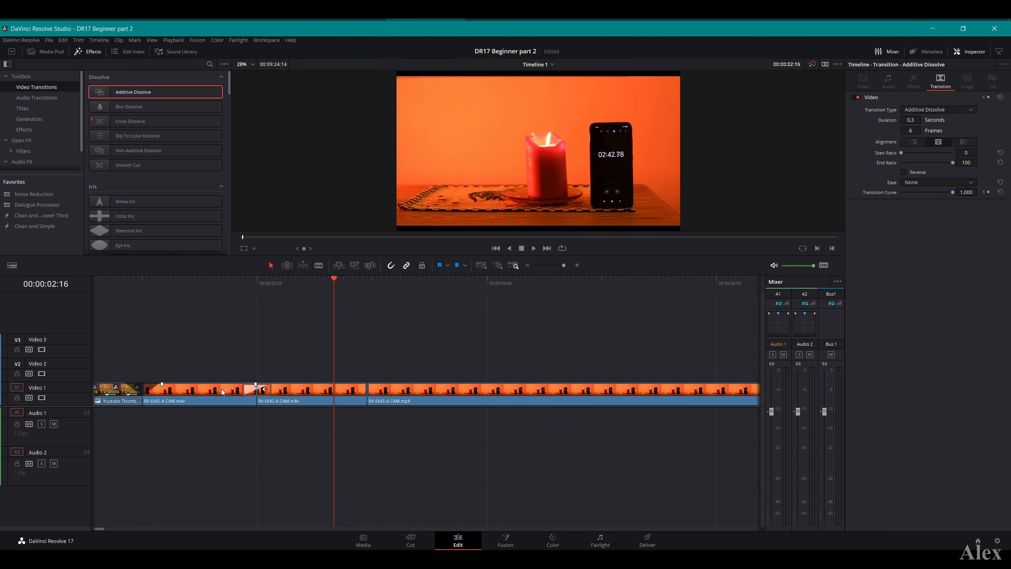
- Delete the Additive Dissolve between the two Rii 6642-A CAM clips and play across the plain cut
{"action": "left_click", "coordinate": [221, 392]}
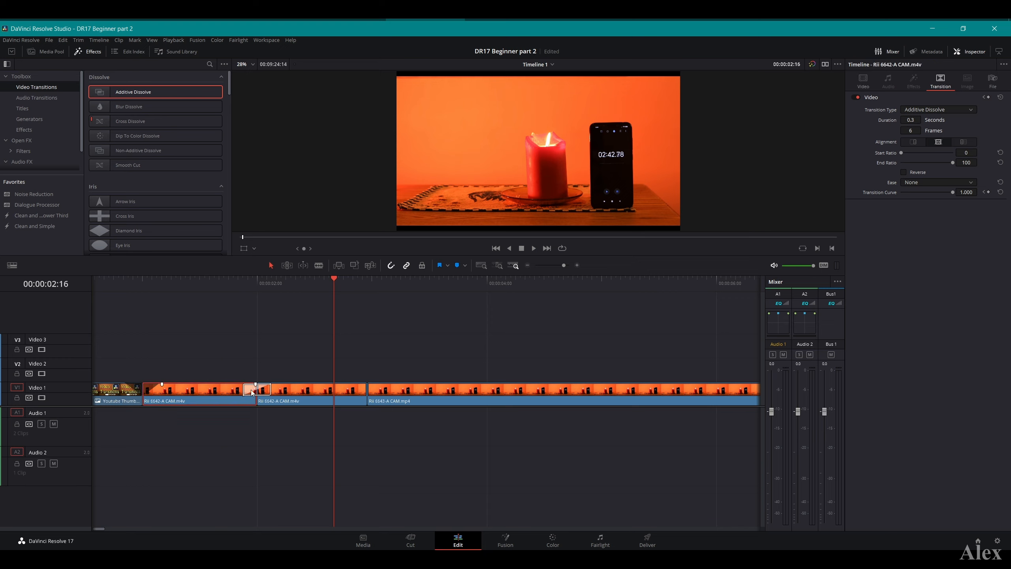
{"action": "left_click", "coordinate": [250, 392]}
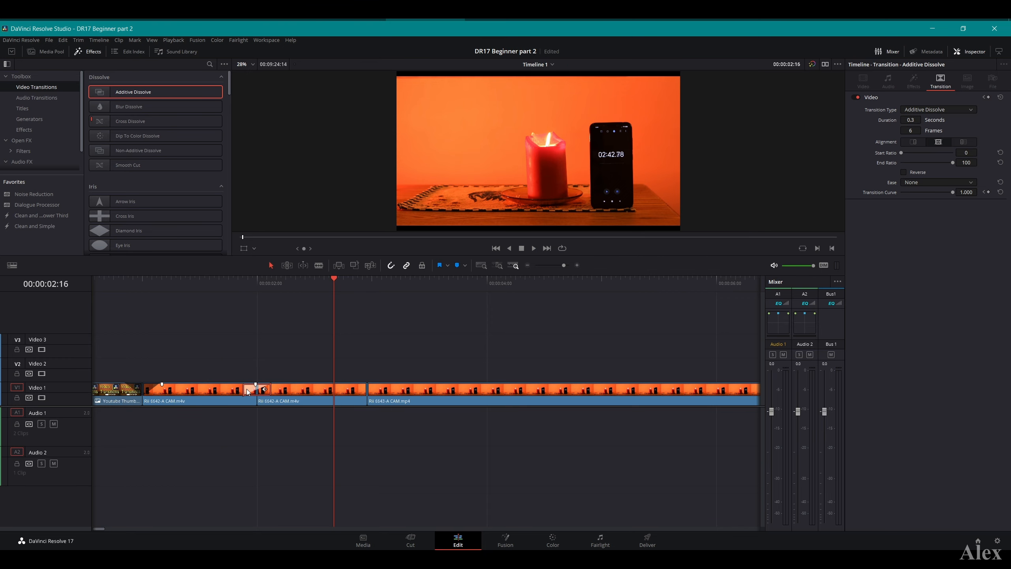
{"action": "key", "text": "Delete"}
{"action": "left_click", "coordinate": [234, 283]}
{"action": "key", "text": "space"}
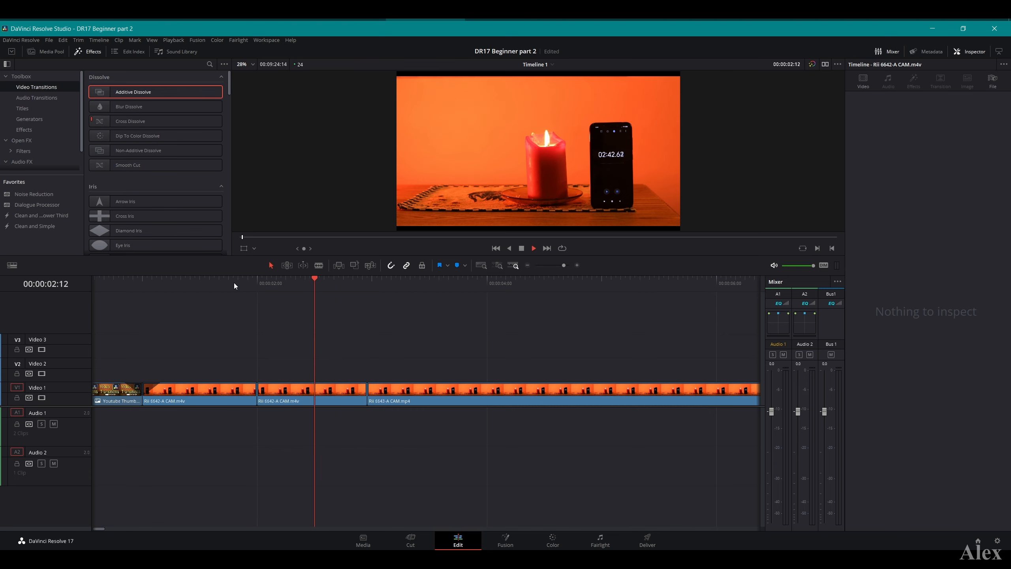
- Stop playback and add a Blur Dissolve, 10 frames long, at the cut between the two Rii 6642-A CAM clips
{"action": "key", "text": "space"}
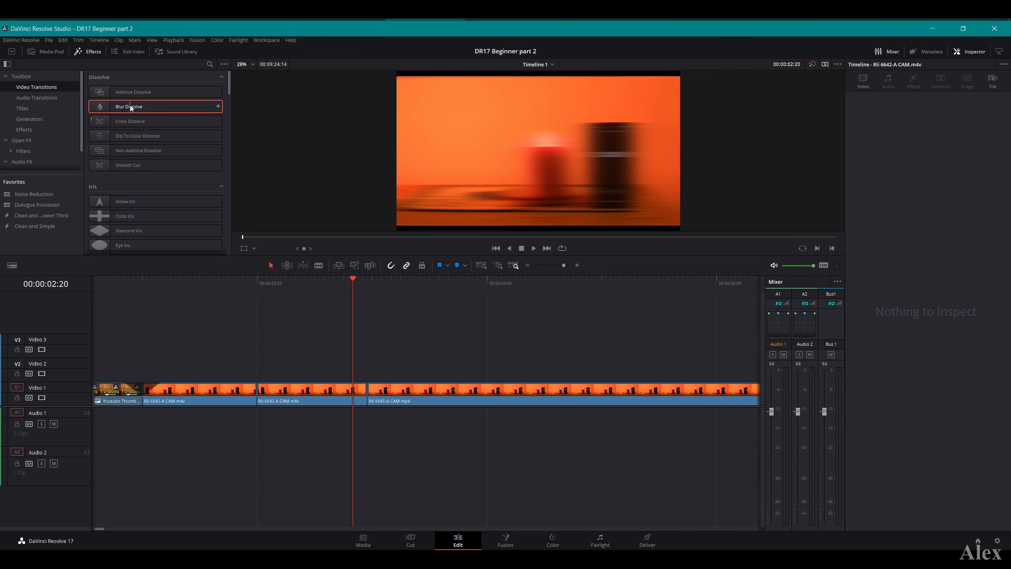
{"action": "left_click_drag", "start_coordinate": [132, 107], "coordinate": [277, 392]}
{"action": "left_click", "coordinate": [286, 392]}
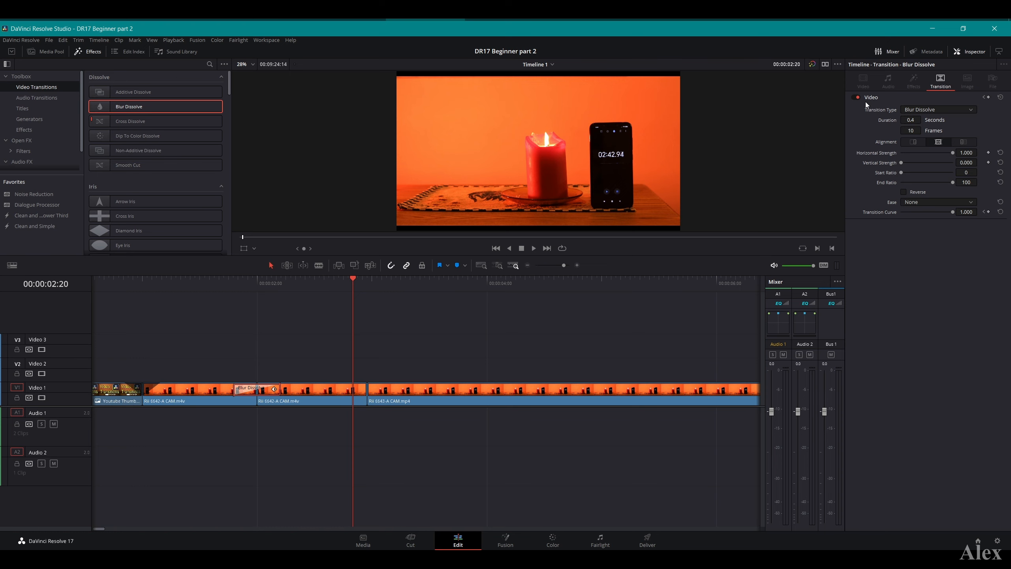
- Review the Blur Dissolve's settings and the available transition types, and play the timeline across it
{"action": "left_click", "coordinate": [973, 52]}
{"action": "left_click", "coordinate": [974, 52]}
{"action": "left_click", "coordinate": [948, 109]}
{"action": "left_click", "coordinate": [951, 109]}
{"action": "key", "text": "space"}
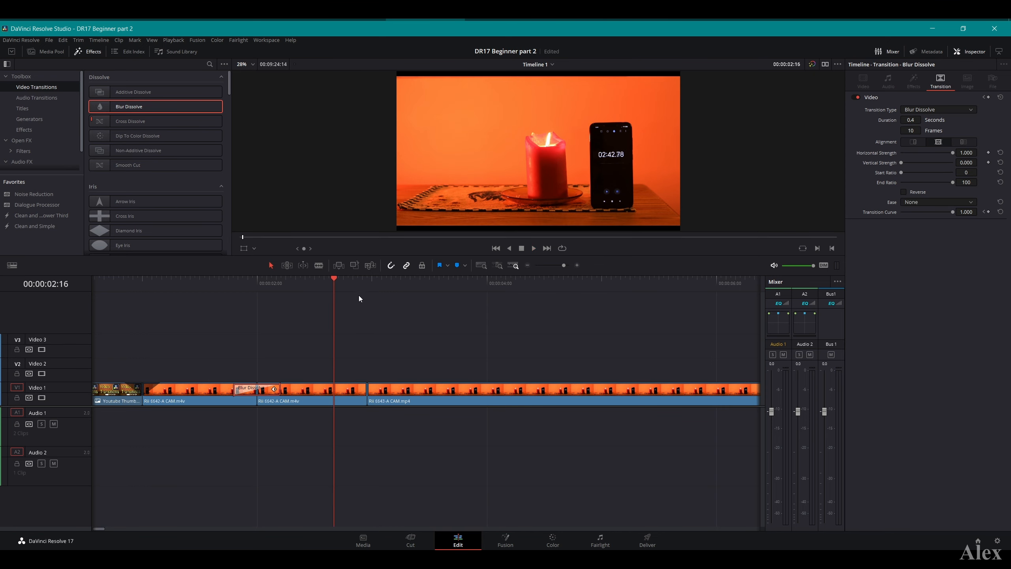
- Try a Cross Dissolve at the start of the first Rii 6643-A CAM clip and remove it
{"action": "left_click_drag", "start_coordinate": [128, 122], "coordinate": [374, 391]}
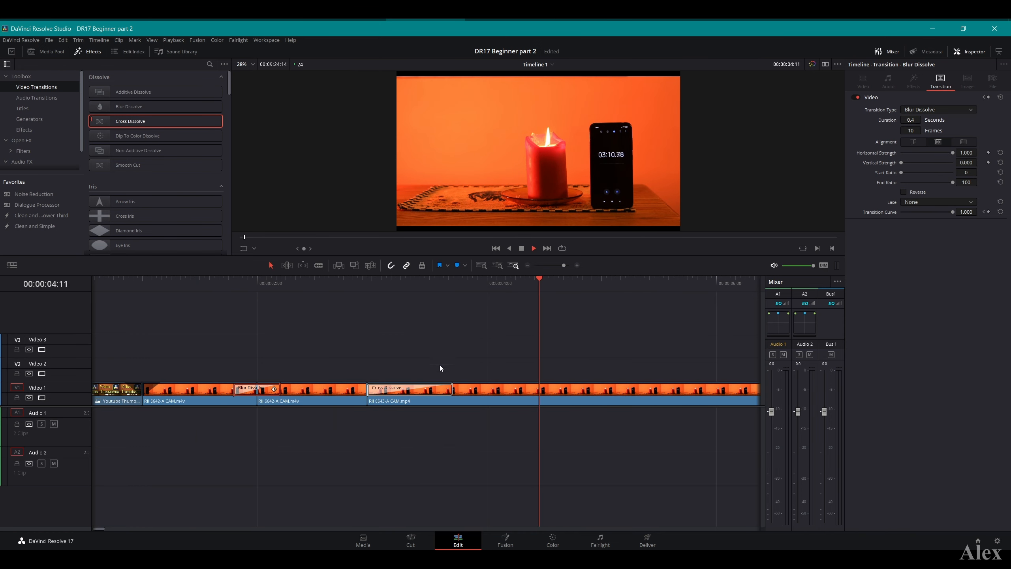
{"action": "left_click", "coordinate": [435, 394]}
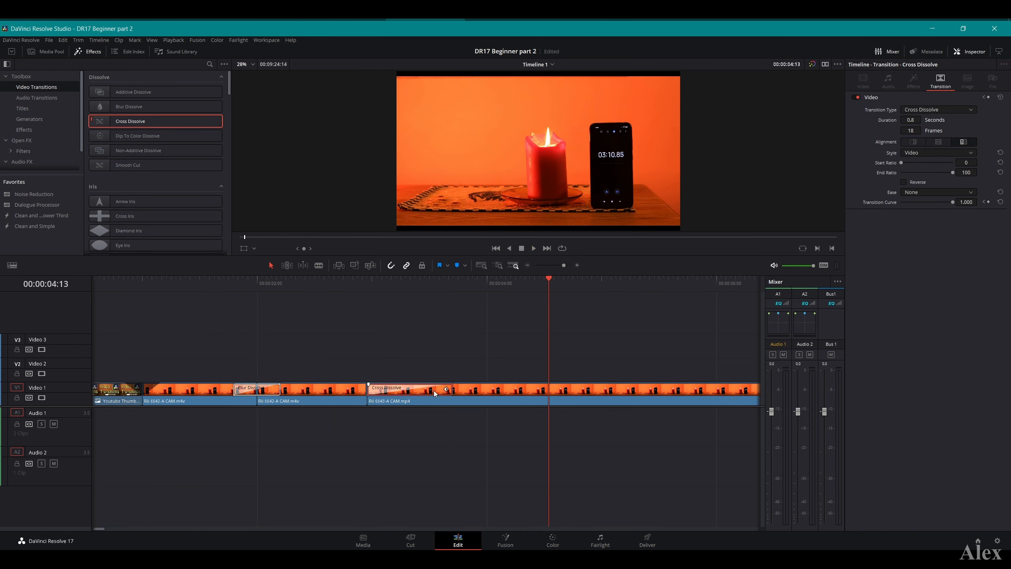
{"action": "key", "text": "Delete"}
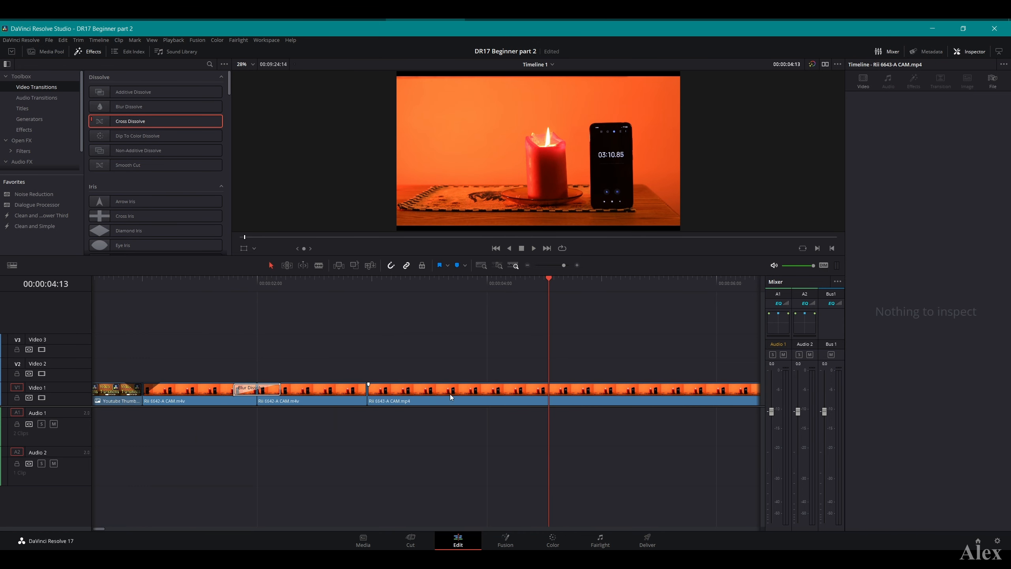
- Shift both Rii 6643-A CAM clips about 2.3 seconds along the timeline and place a copy of the Youtube Thumbnail image directly after the second Rii 6642-A CAM clip
{"action": "scroll", "coordinate": [448, 366], "scroll_direction": "down", "scroll_amount": 6}
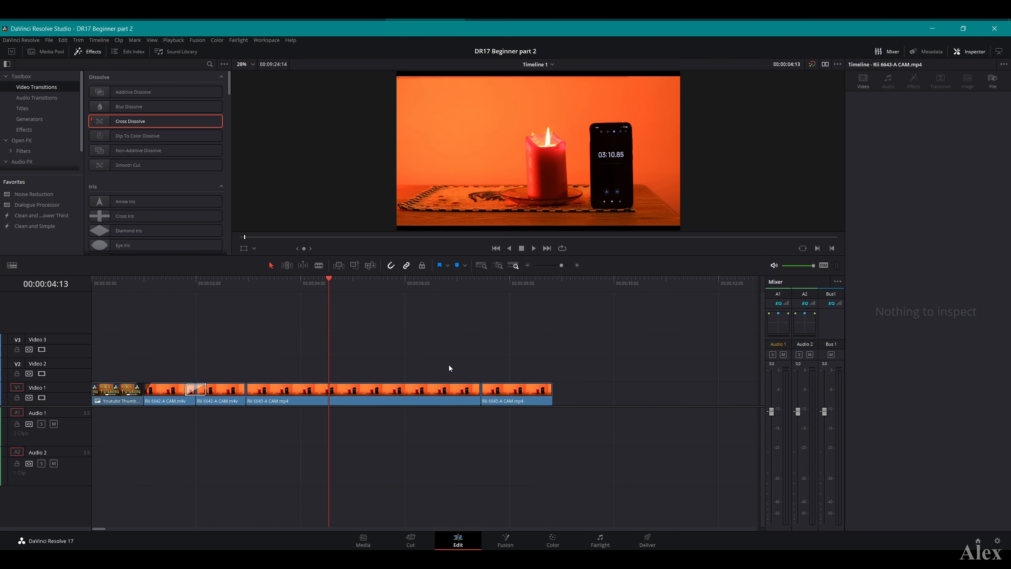
{"action": "left_click_drag", "start_coordinate": [405, 387], "coordinate": [528, 387]}
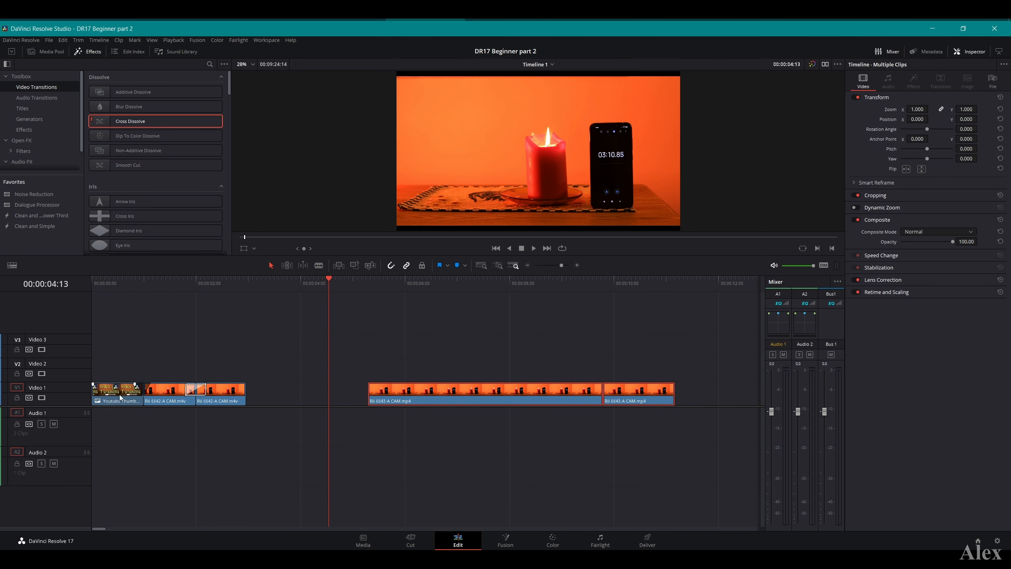
{"action": "mouse_move", "coordinate": [119, 394]}
{"action": "left_mouse_down"}
{"action": "mouse_move", "coordinate": [244, 355]}
{"action": "mouse_move", "coordinate": [285, 359]}
{"action": "mouse_move", "coordinate": [272, 364]}
{"action": "mouse_move", "coordinate": [273, 393]}
{"action": "mouse_move", "coordinate": [198, 350]}
{"action": "mouse_move", "coordinate": [125, 358]}
{"action": "mouse_move", "coordinate": [113, 393]}
{"action": "left_mouse_up"}
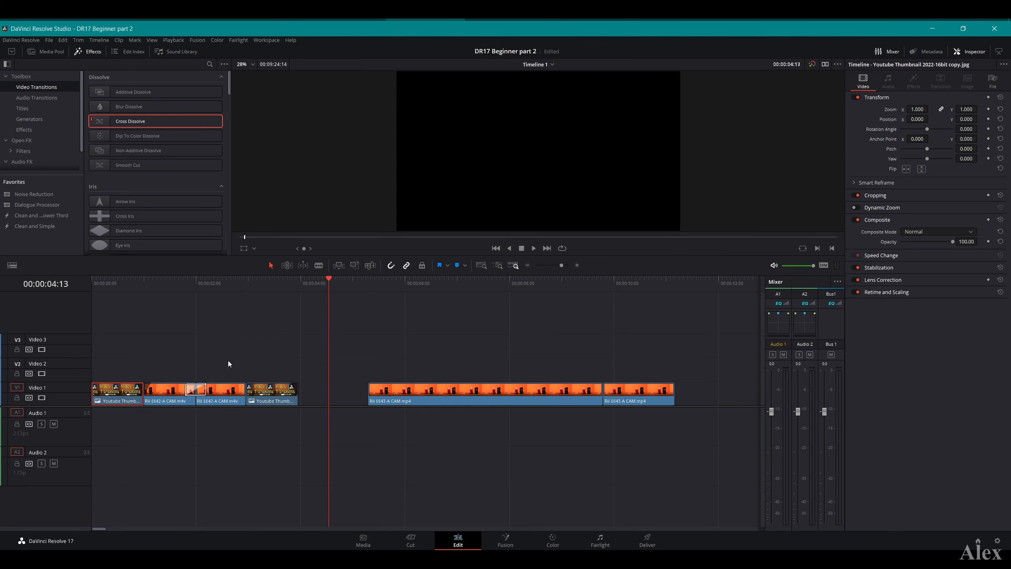
- Add a 24-frame Cross Dissolve at the cut between the second Rii 6642-A CAM clip and the thumbnail copy, and play across it
{"action": "scroll", "coordinate": [232, 364], "scroll_direction": "up", "scroll_amount": 5}
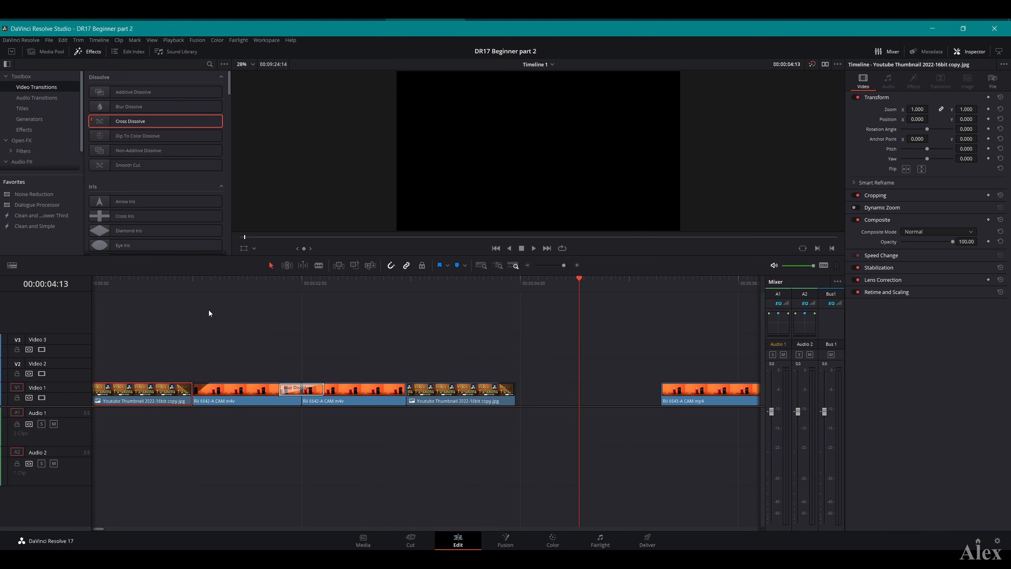
{"action": "left_click_drag", "start_coordinate": [136, 119], "coordinate": [405, 388]}
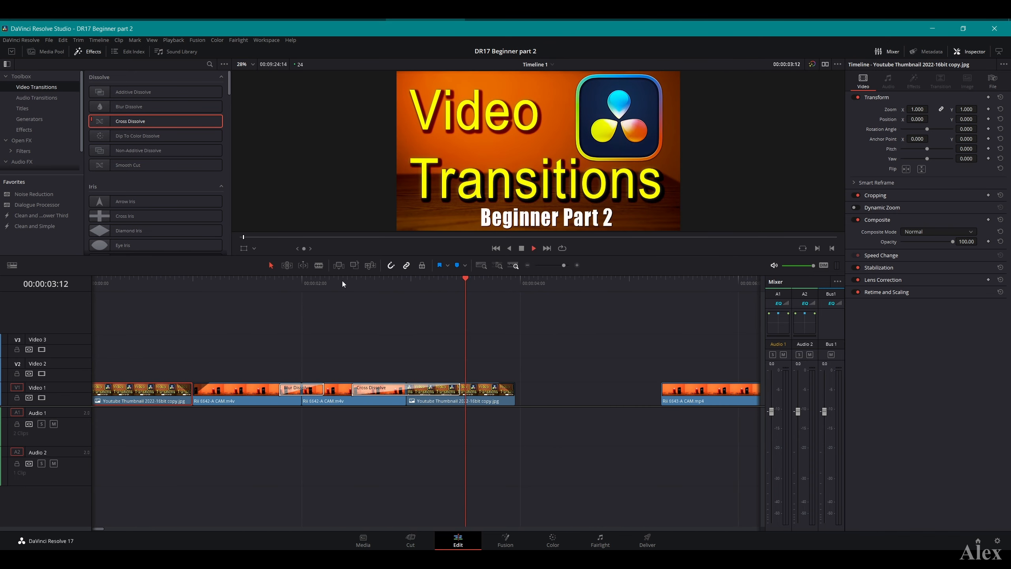
{"action": "key", "text": "space"}
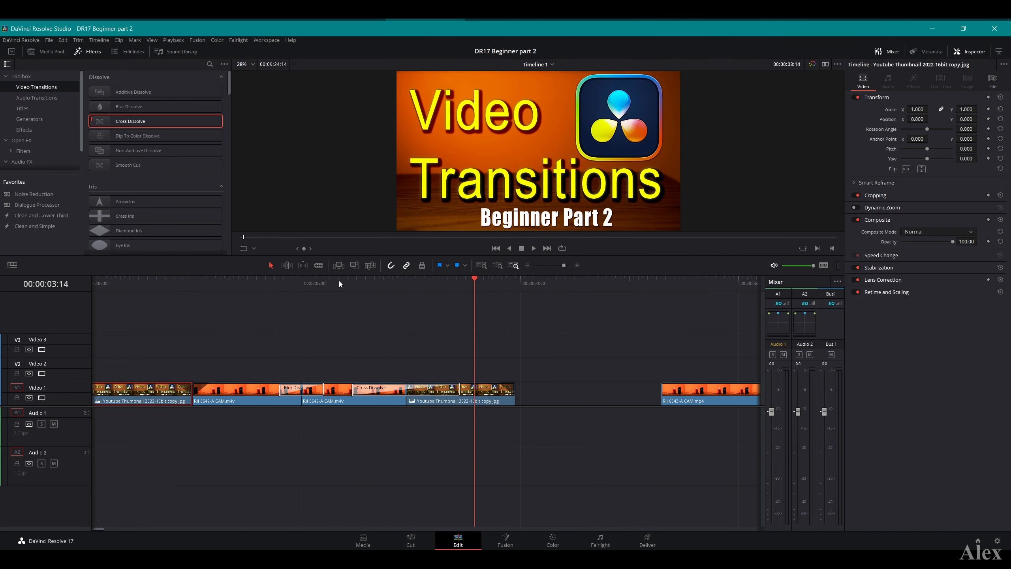
- Replay the Cross Dissolve several times, starting from the second Rii 6642-A CAM clip
{"action": "left_click", "coordinate": [339, 280]}
{"action": "key", "text": "space"}
{"action": "key", "text": "space"}
{"action": "left_click", "coordinate": [339, 281]}
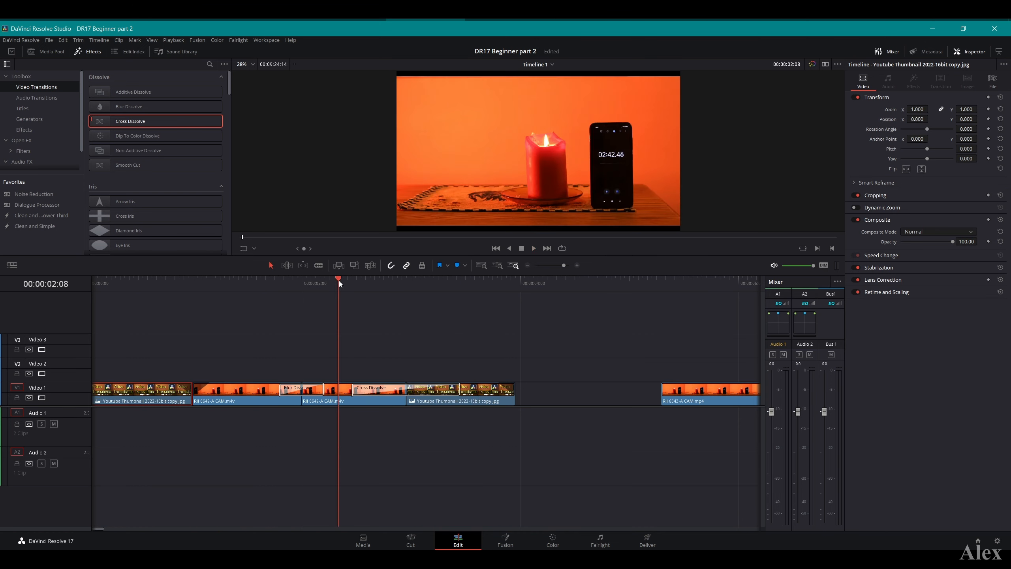
{"action": "key", "text": "space"}
{"action": "left_click", "coordinate": [341, 280]}
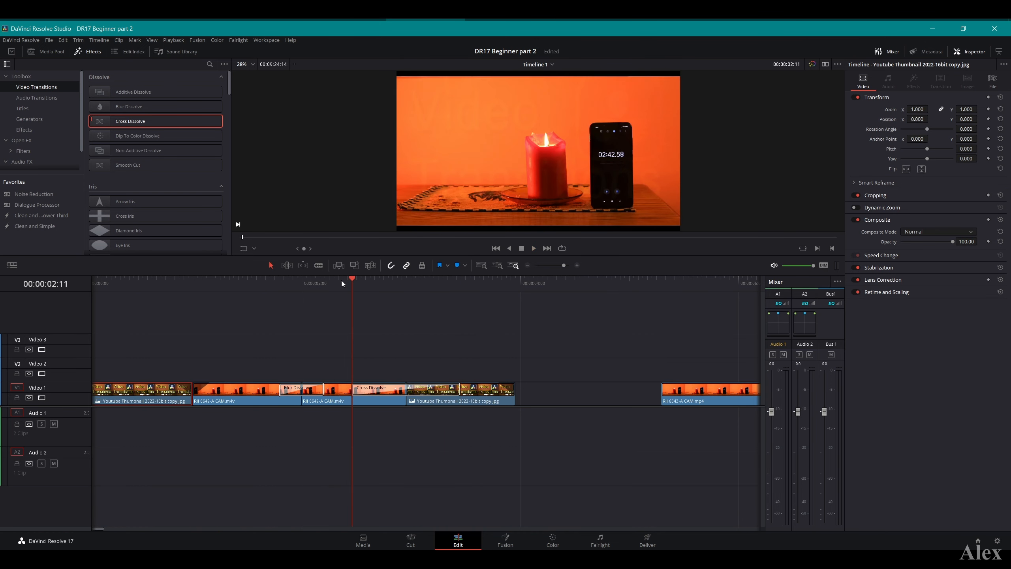
{"action": "key", "text": "space"}
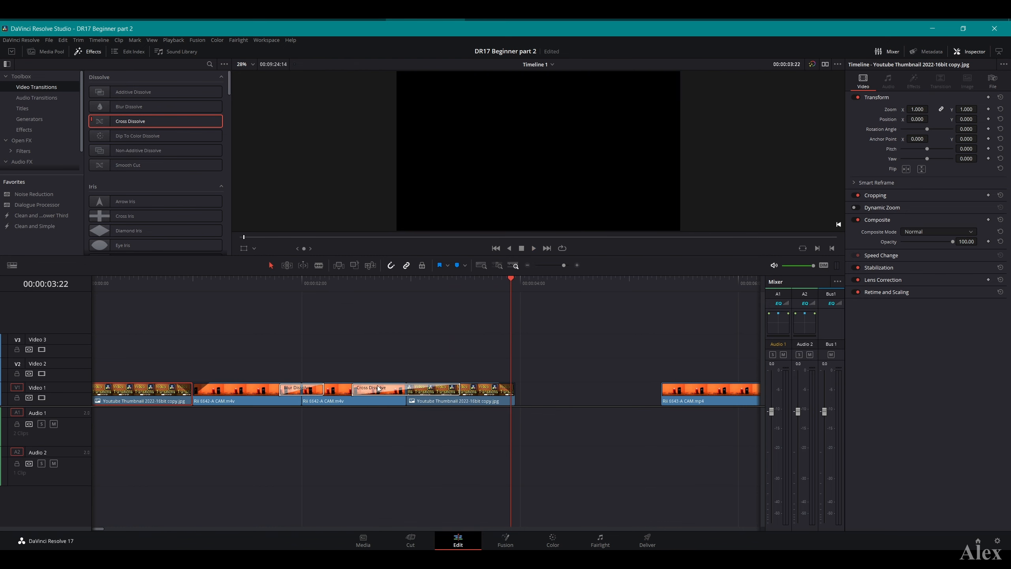
- Shorten the Cross Dissolve before the thumbnail copy to 12 frames (0.5 seconds)
{"action": "left_click", "coordinate": [385, 395]}
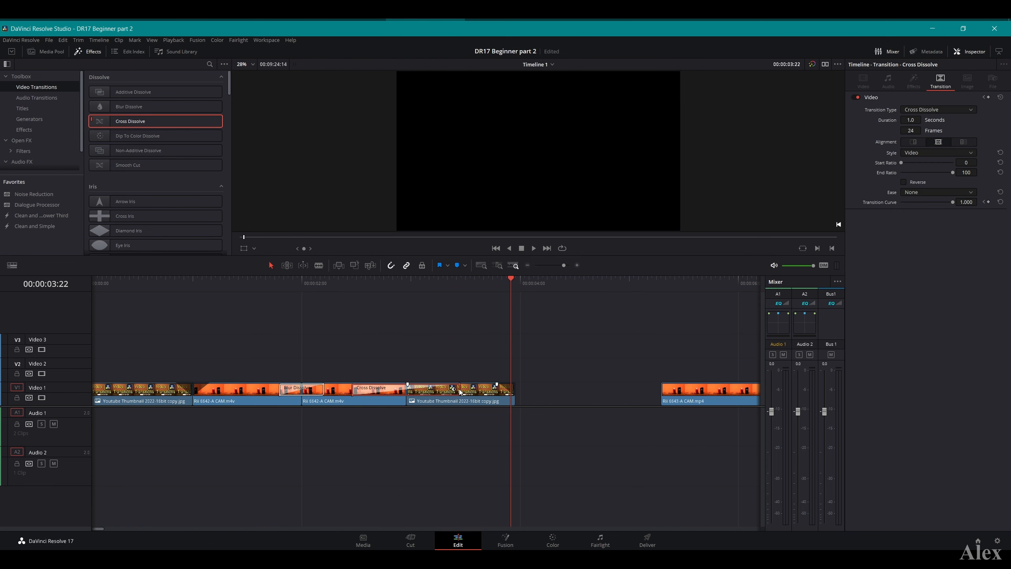
{"action": "left_click_drag", "start_coordinate": [456, 388], "coordinate": [434, 389]}
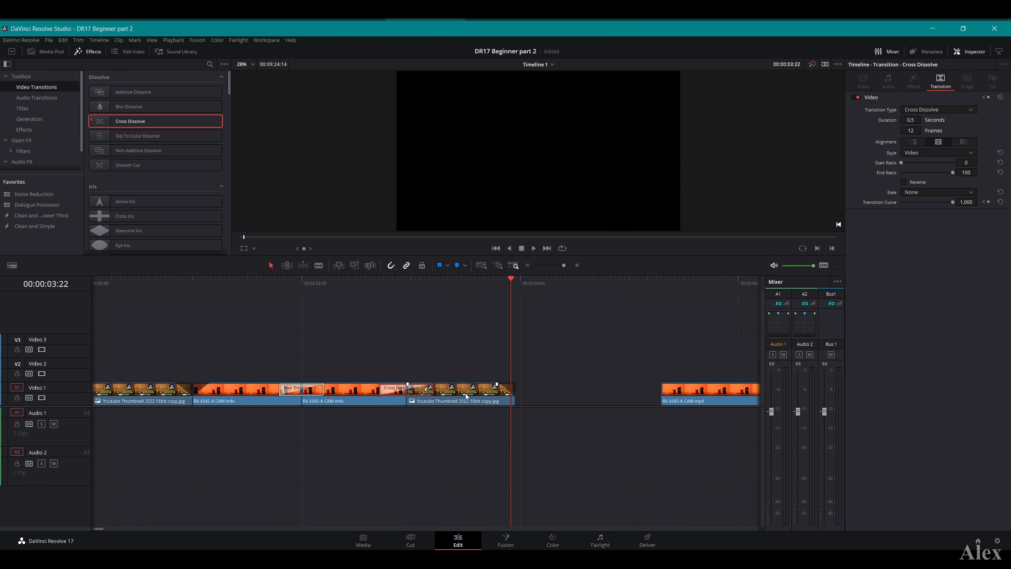
{"action": "left_click", "coordinate": [495, 395]}
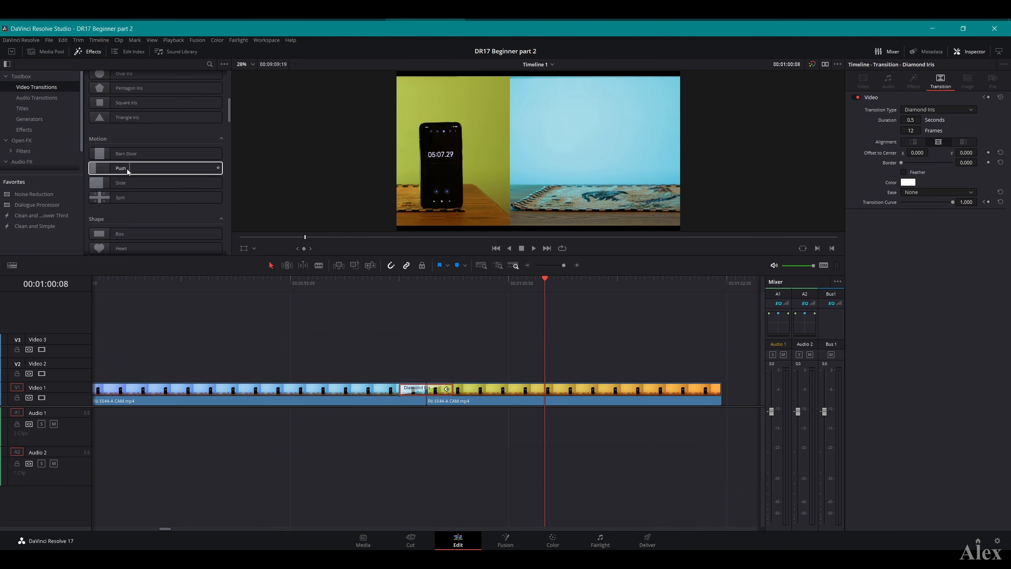
- Add a 24-frame Barn Door transition at the cut between the magenta and blue Rii 6644-A CAM clips
{"action": "scroll", "coordinate": [472, 359], "scroll_direction": "right", "scroll_amount": 6}
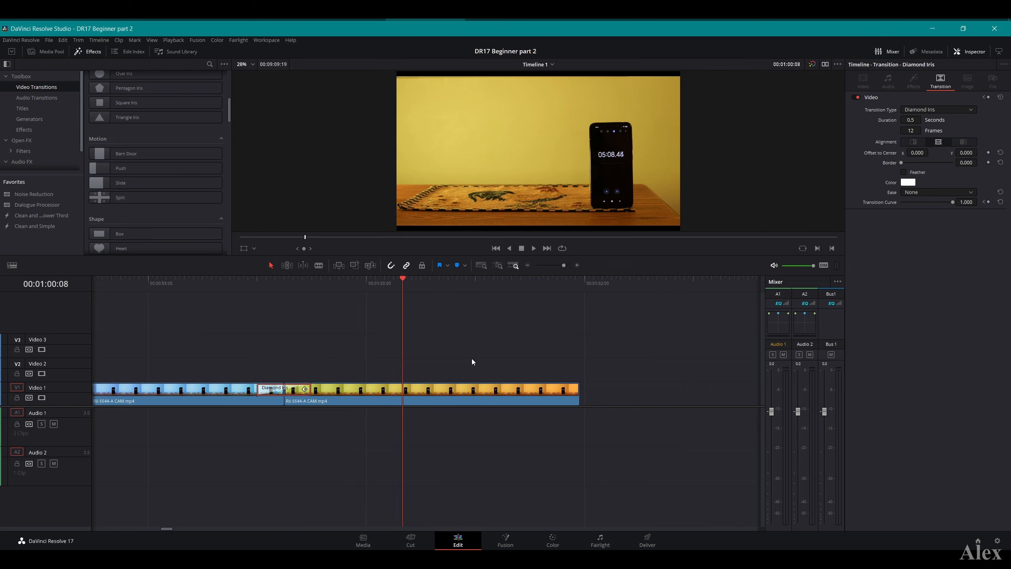
{"action": "scroll", "coordinate": [472, 359], "scroll_direction": "left", "scroll_amount": 12}
{"action": "scroll", "coordinate": [461, 356], "scroll_direction": "left", "scroll_amount": 10}
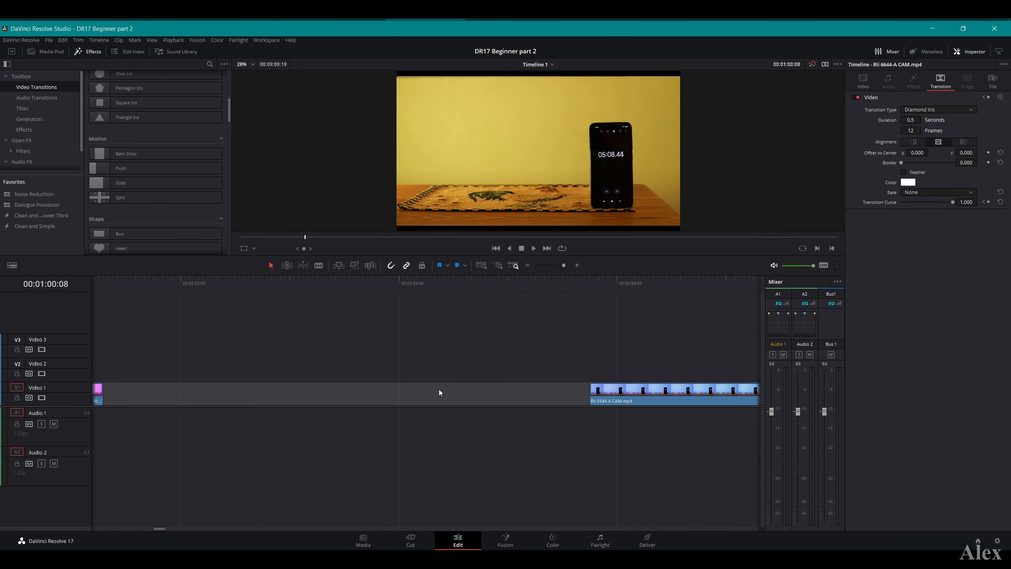
{"action": "left_click_drag", "start_coordinate": [126, 154], "coordinate": [365, 391]}
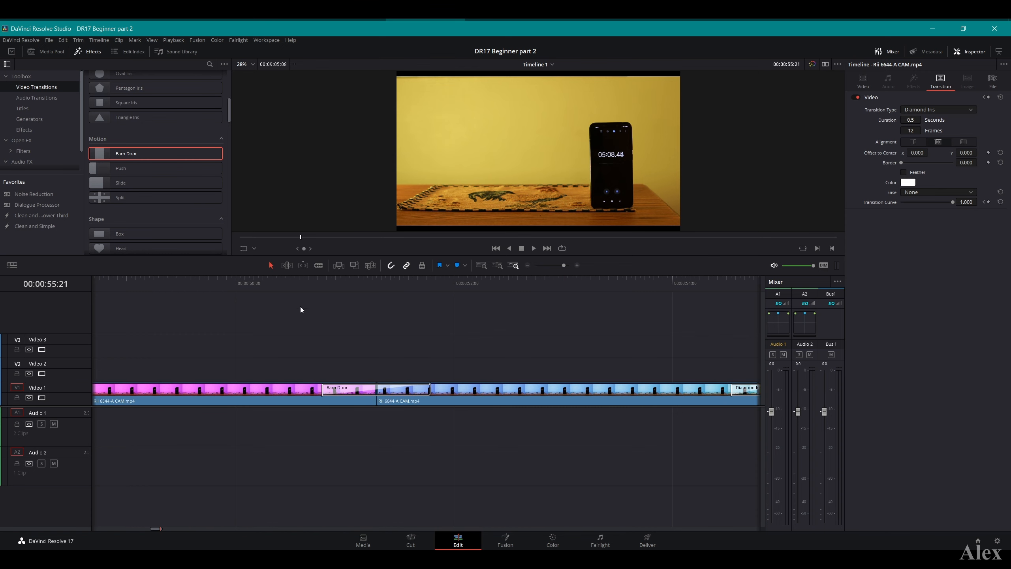
- Play the timeline across the Barn Door transition repeatedly, starting from the magenta Rii 6644-A CAM clip
{"action": "left_click", "coordinate": [286, 283]}
{"action": "key", "text": "space"}
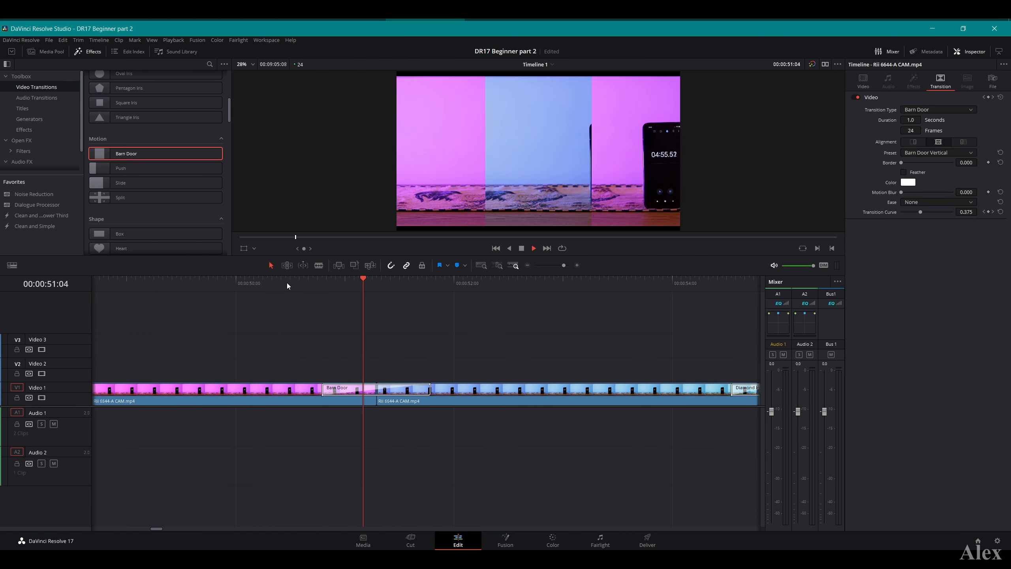
{"action": "left_click", "coordinate": [287, 282]}
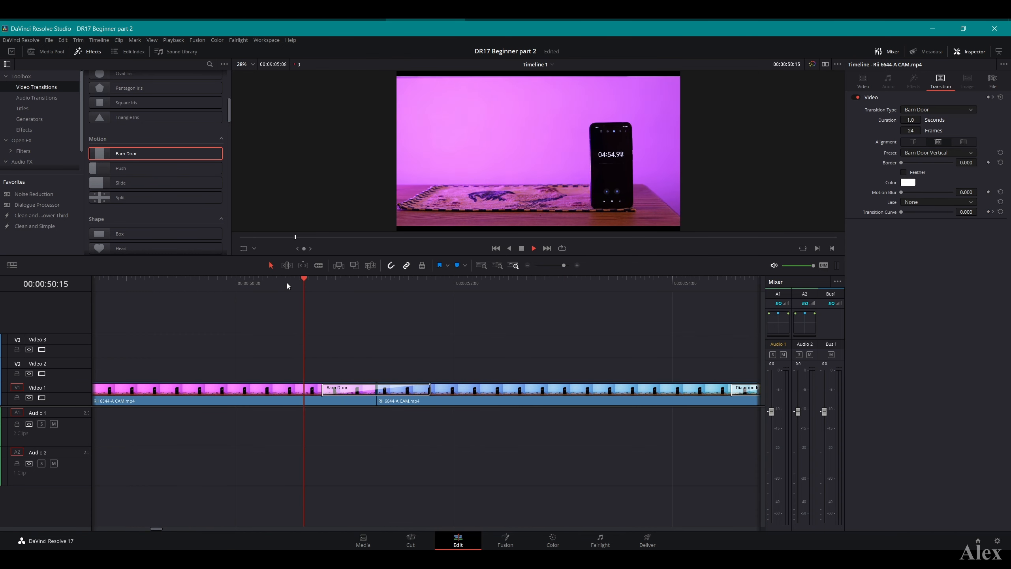
{"action": "left_click", "coordinate": [300, 282]}
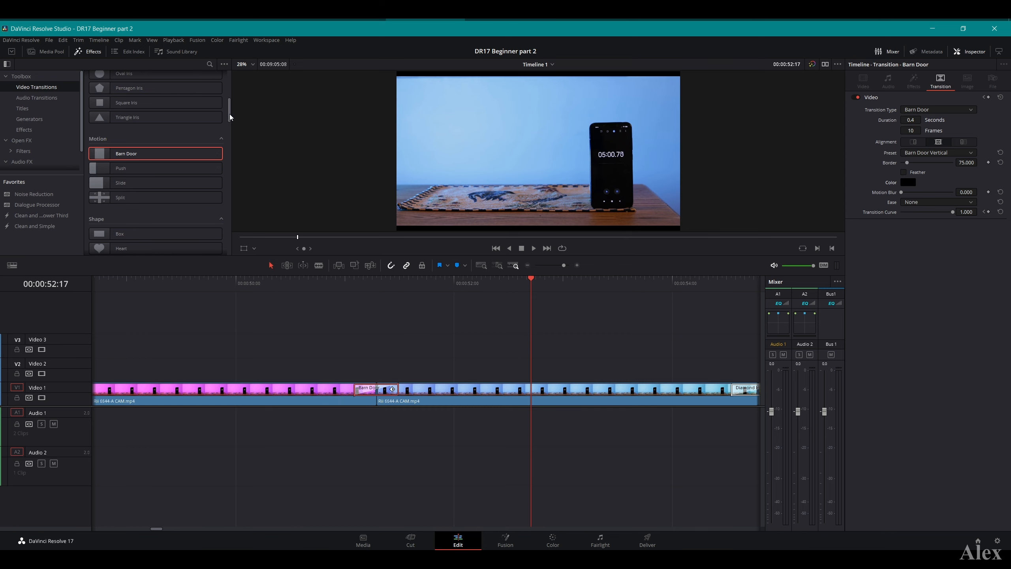
- Browse the Wipe and Fusion transitions and delete the Barn Door between the magenta and blue Rii 6644-A CAM clips
{"action": "scroll", "coordinate": [229, 129], "scroll_direction": "down", "scroll_amount": 8}
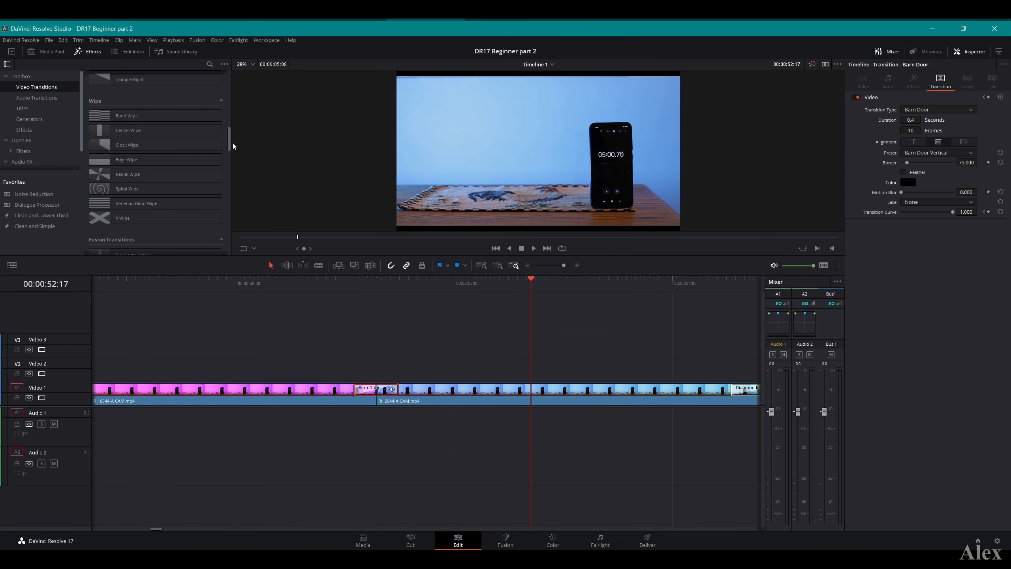
{"action": "scroll", "coordinate": [233, 146], "scroll_direction": "down", "scroll_amount": 5}
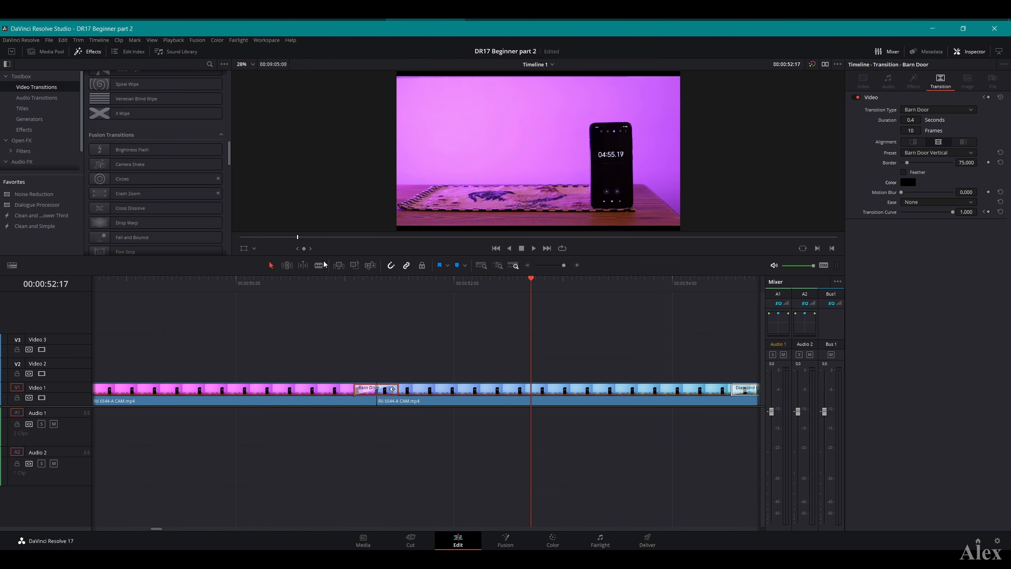
{"action": "left_click", "coordinate": [376, 284]}
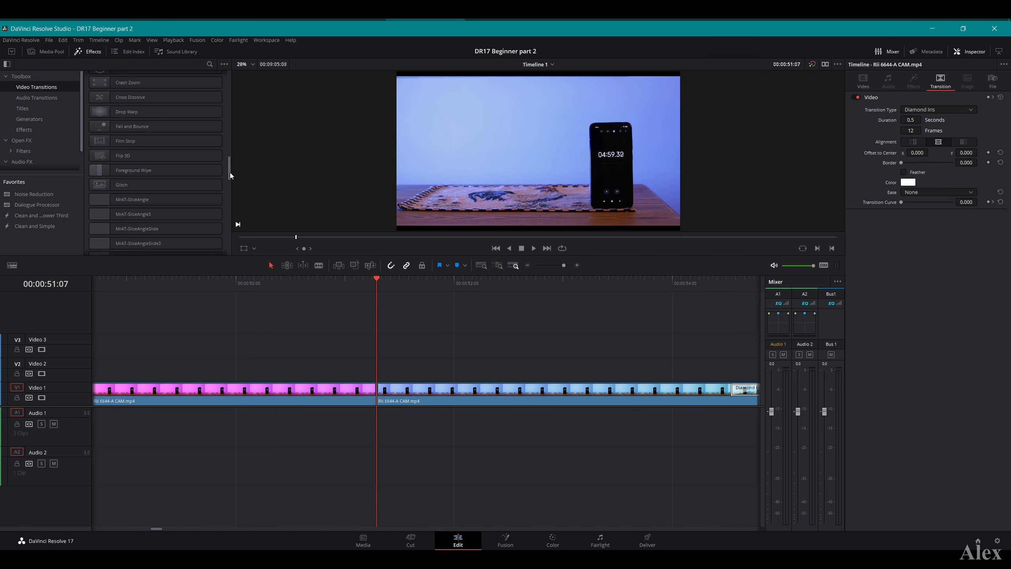
{"action": "key", "text": "Delete"}
- Look through the available Fusion Transitions, including the MrAT slice presets
{"action": "scroll", "coordinate": [230, 174], "scroll_direction": "down", "scroll_amount": 3}
{"action": "scroll", "coordinate": [230, 172], "scroll_direction": "down", "scroll_amount": 3}
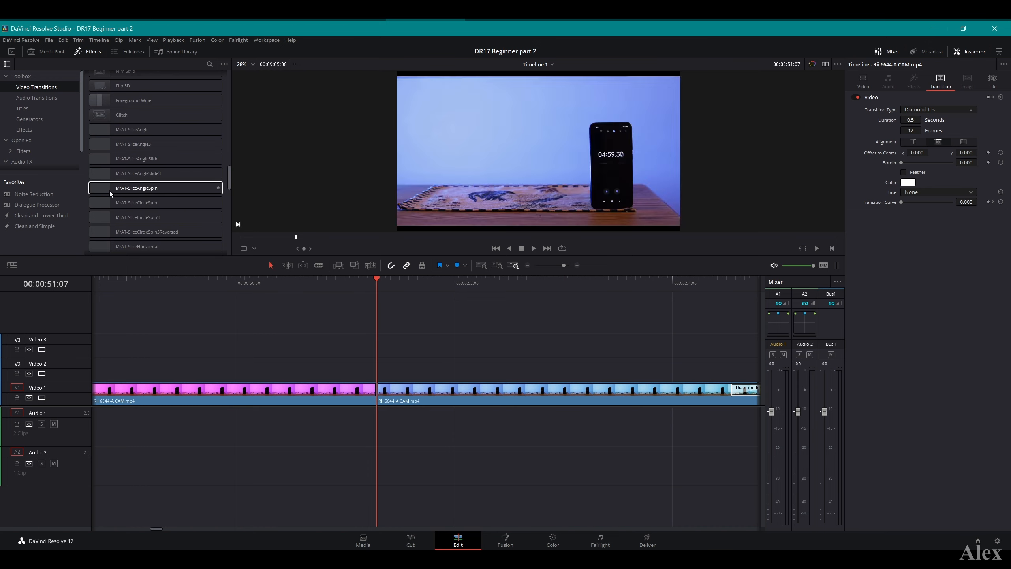
{"action": "left_click_drag", "start_coordinate": [230, 180], "coordinate": [227, 157]}
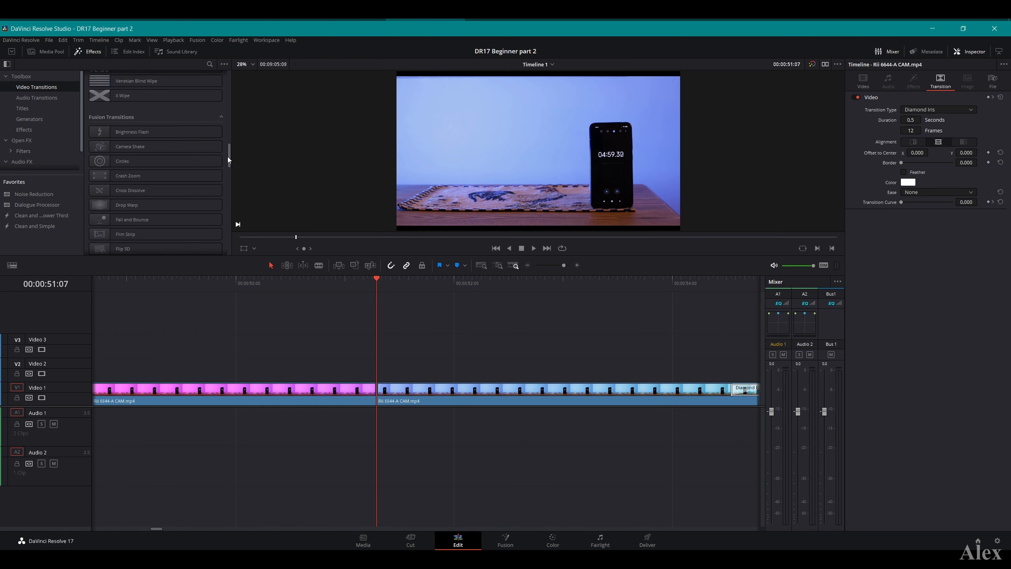